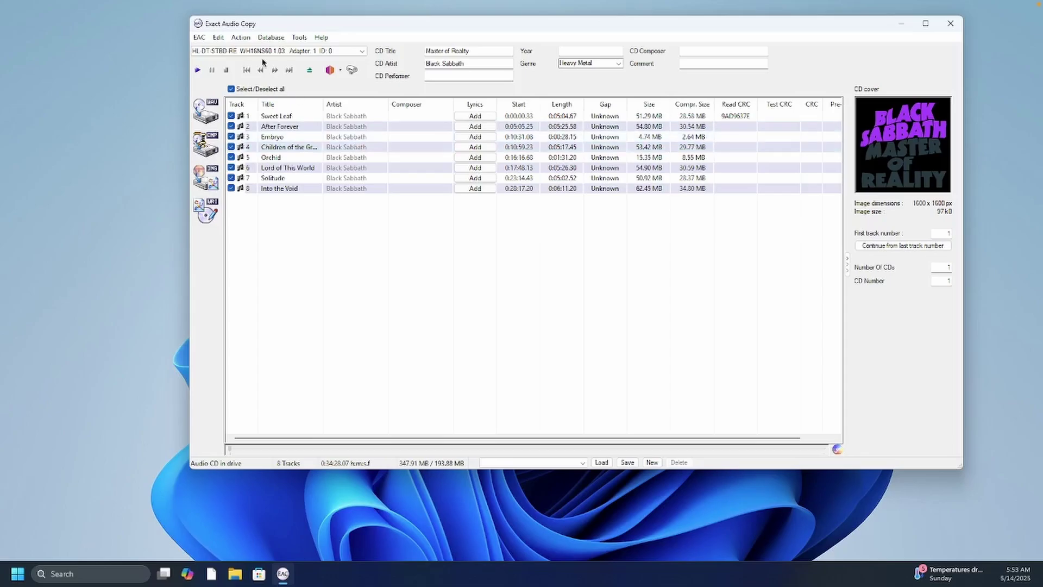
{"action": "left_click", "coordinate": [200, 38]}
{"action": "left_click", "coordinate": [201, 40]}
{"action": "left_click_drag", "start_coordinate": [257, 28], "coordinate": [248, 27]}
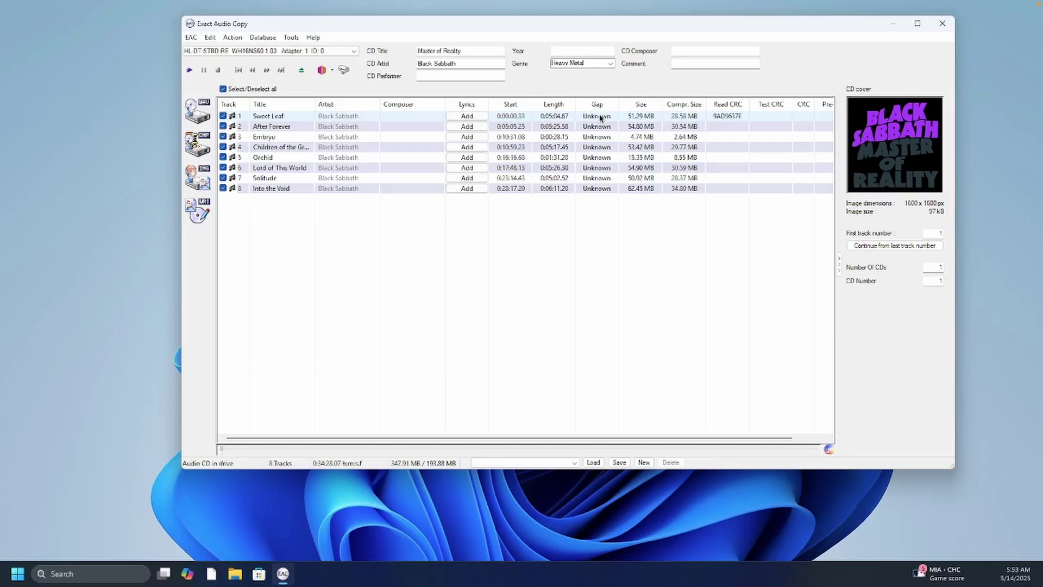
{"action": "left_click_drag", "start_coordinate": [531, 30], "coordinate": [518, 31]}
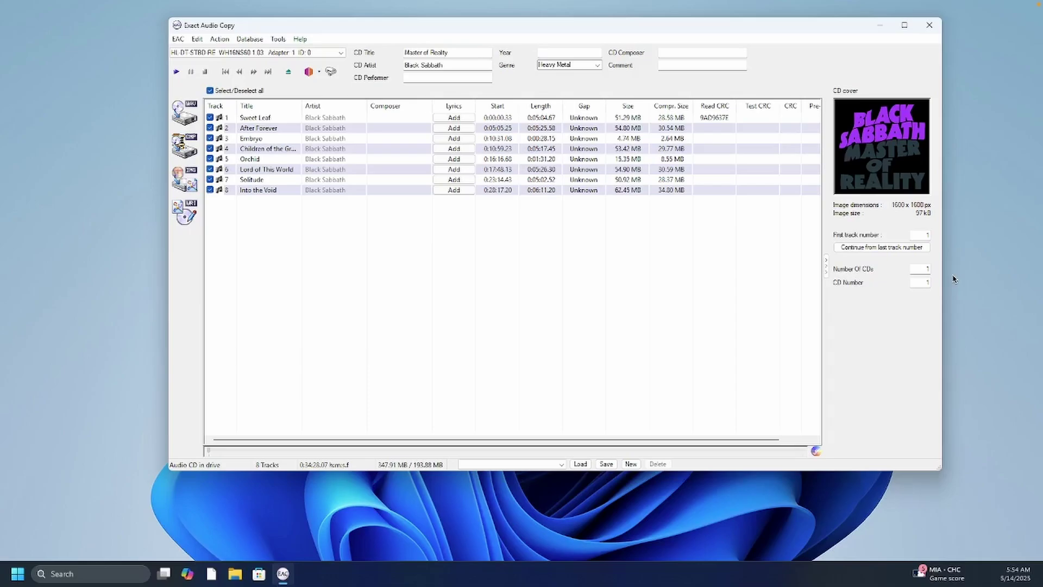
{"action": "left_click_drag", "start_coordinate": [509, 28], "coordinate": [504, 36]}
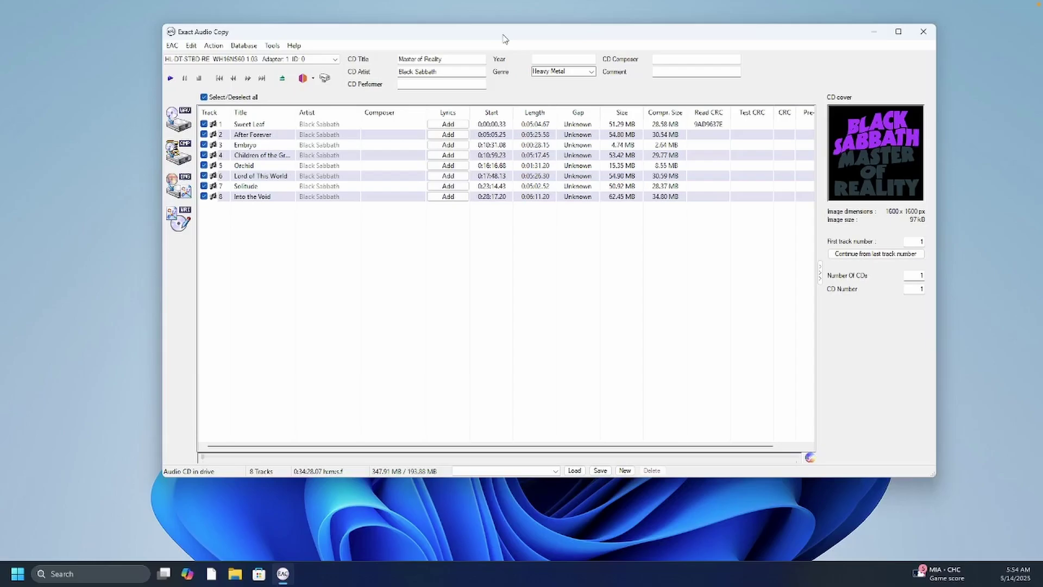
{"action": "left_click_drag", "start_coordinate": [505, 38], "coordinate": [505, 31]}
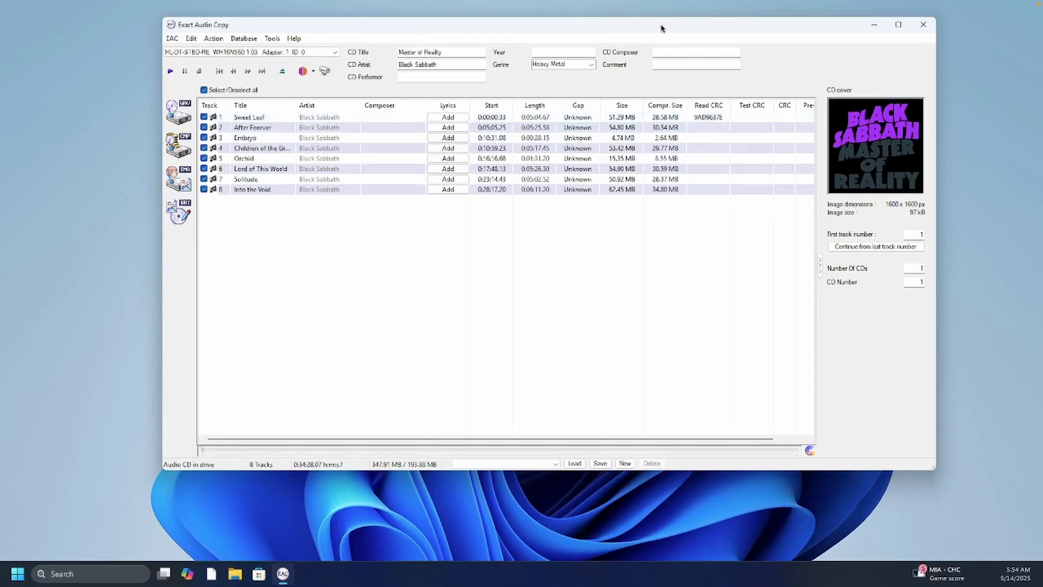
{"action": "left_click_drag", "start_coordinate": [661, 28], "coordinate": [641, 39]}
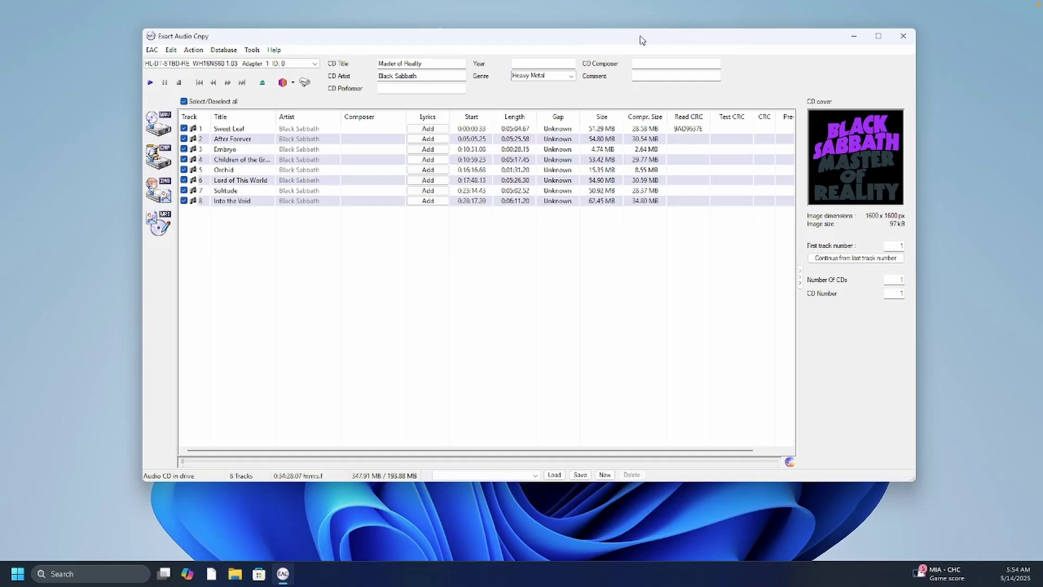
{"action": "left_click_drag", "start_coordinate": [641, 39], "coordinate": [659, 38]}
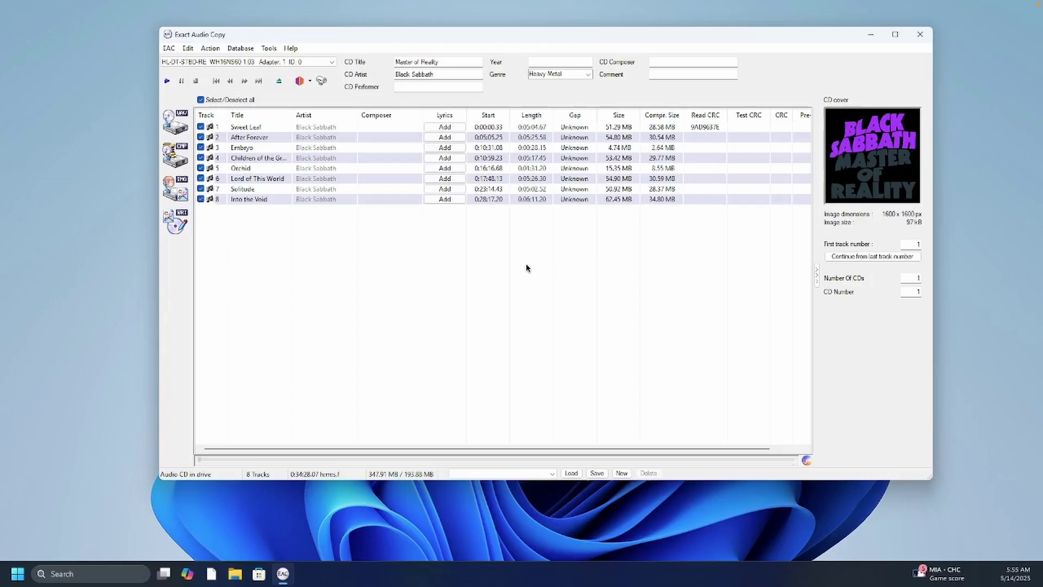
{"action": "left_click", "coordinate": [169, 50]}
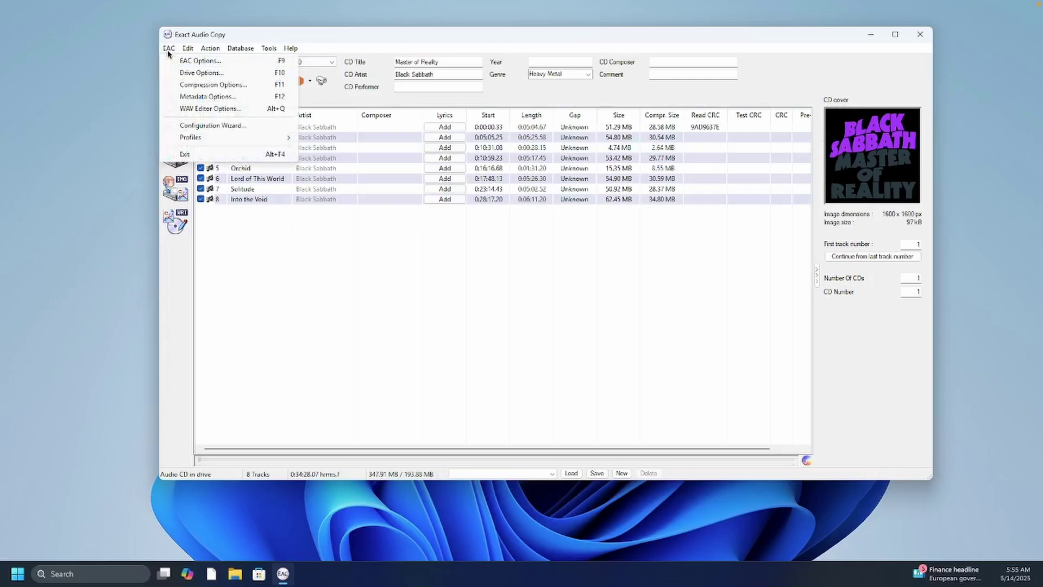
{"action": "left_click", "coordinate": [176, 75]}
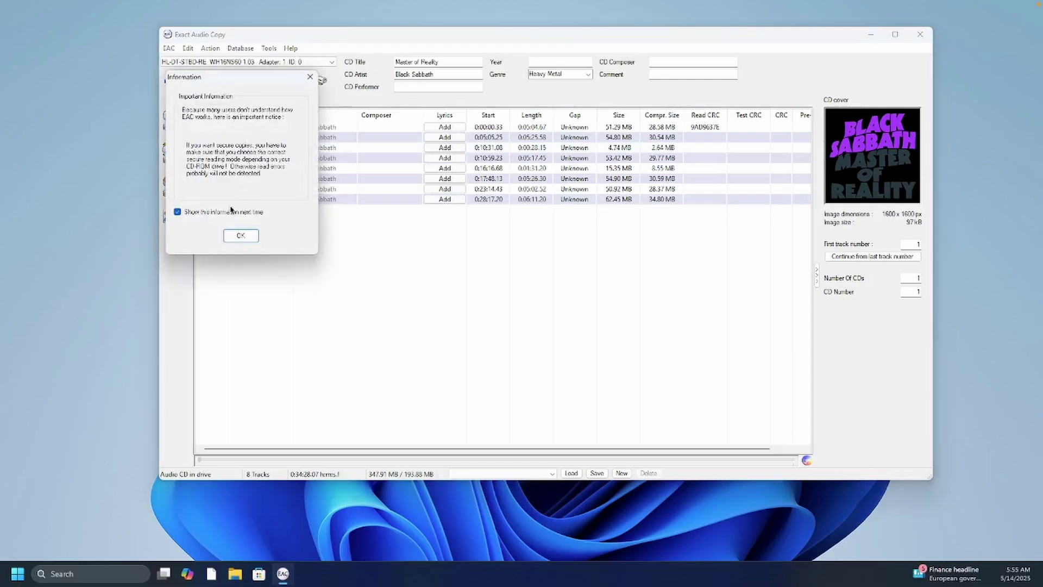
{"action": "left_click", "coordinate": [237, 235]}
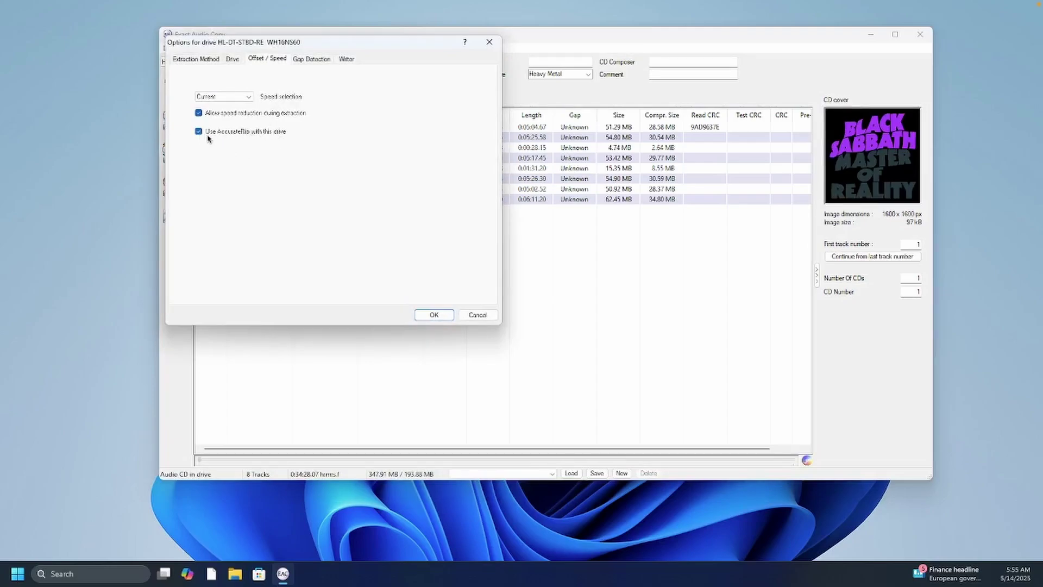
{"action": "left_click", "coordinate": [434, 315]}
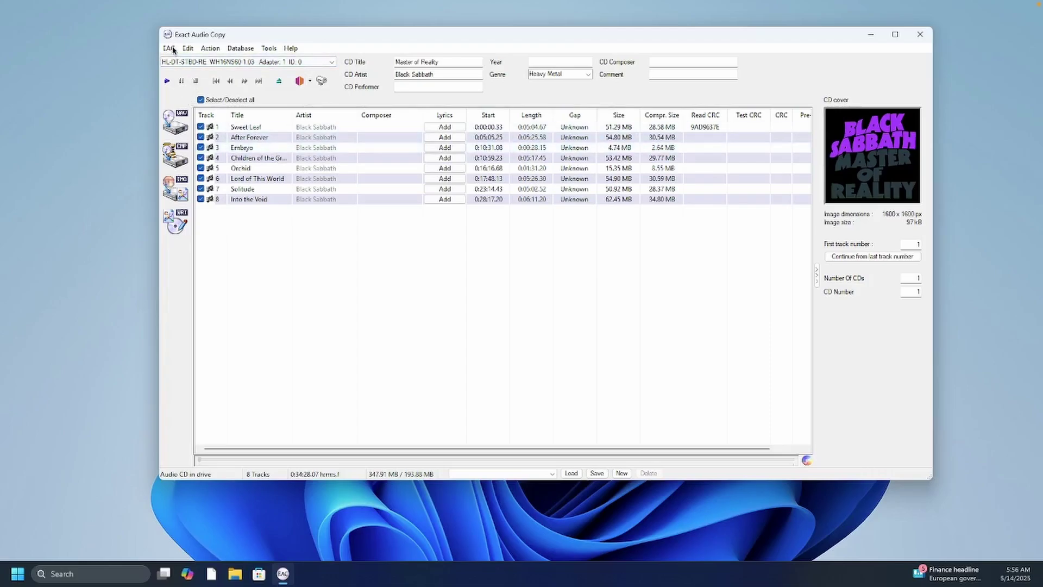
{"action": "left_click", "coordinate": [239, 48]}
{"action": "mouse_move", "coordinate": [274, 126]}
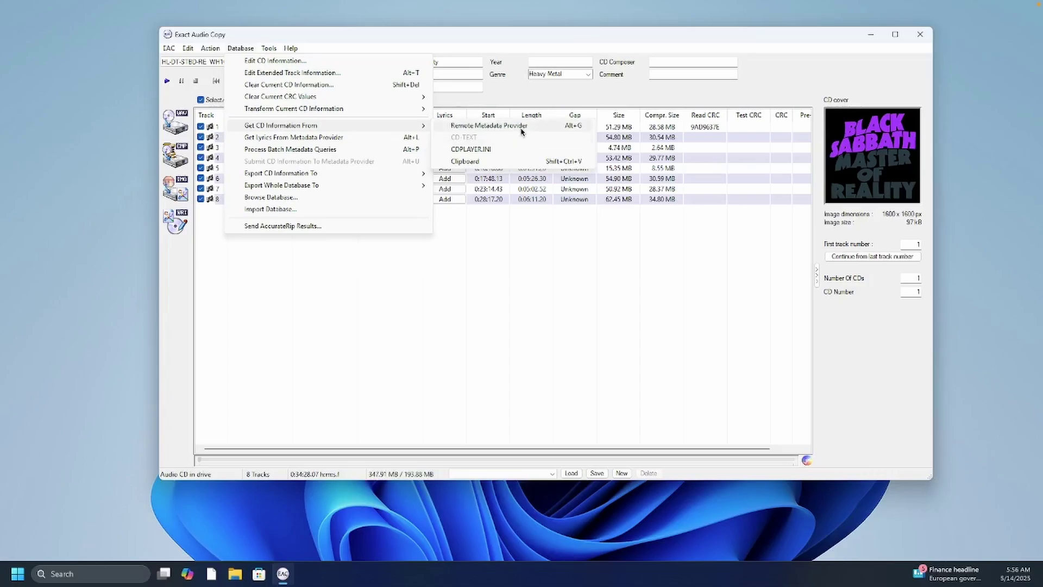
{"action": "left_click", "coordinate": [491, 249]}
{"action": "left_click", "coordinate": [167, 50]}
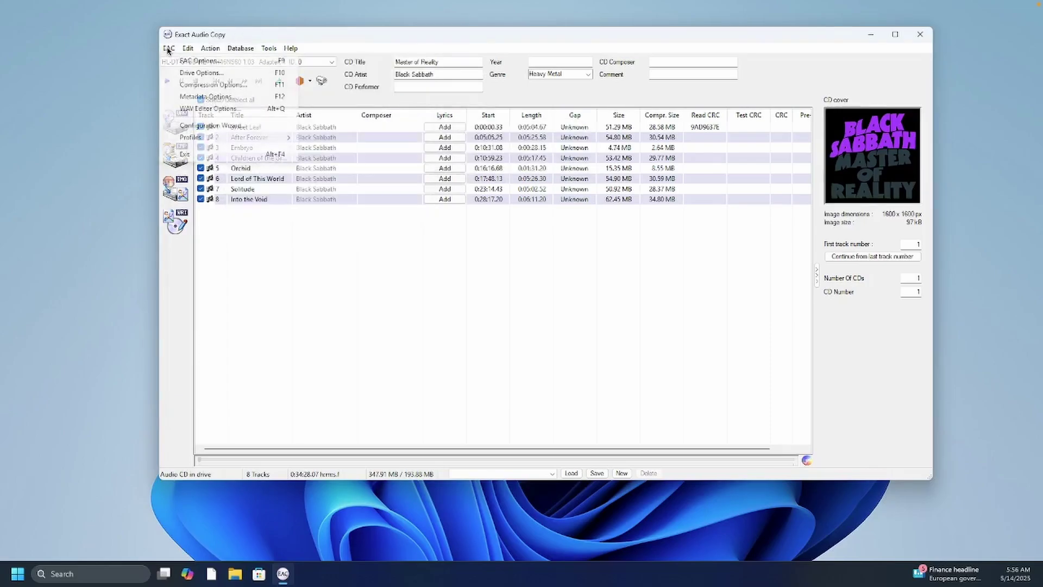
{"action": "left_click", "coordinate": [177, 97]}
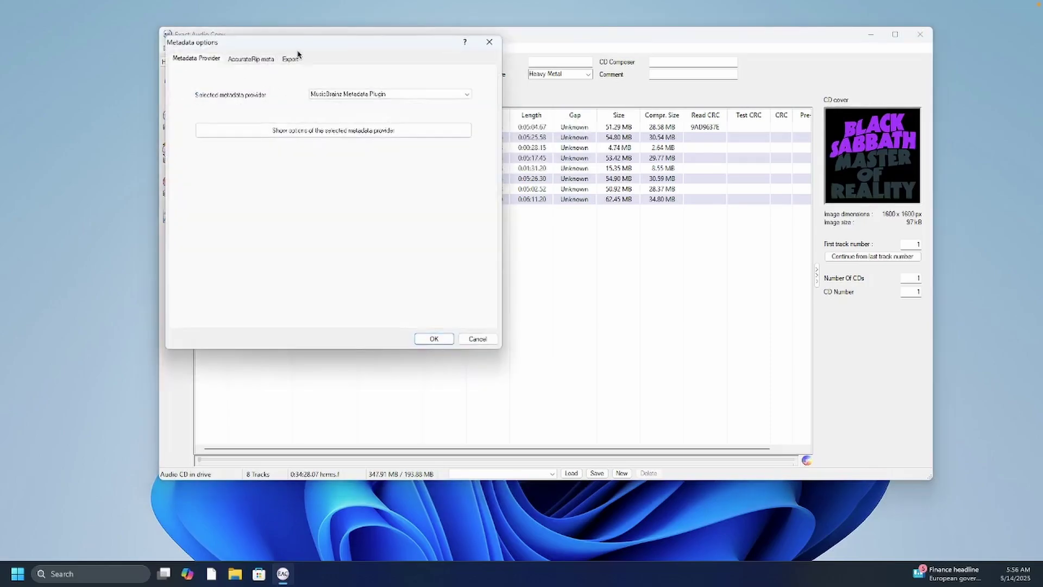
{"action": "left_click_drag", "start_coordinate": [299, 42], "coordinate": [333, 44]}
{"action": "left_click", "coordinate": [374, 96]}
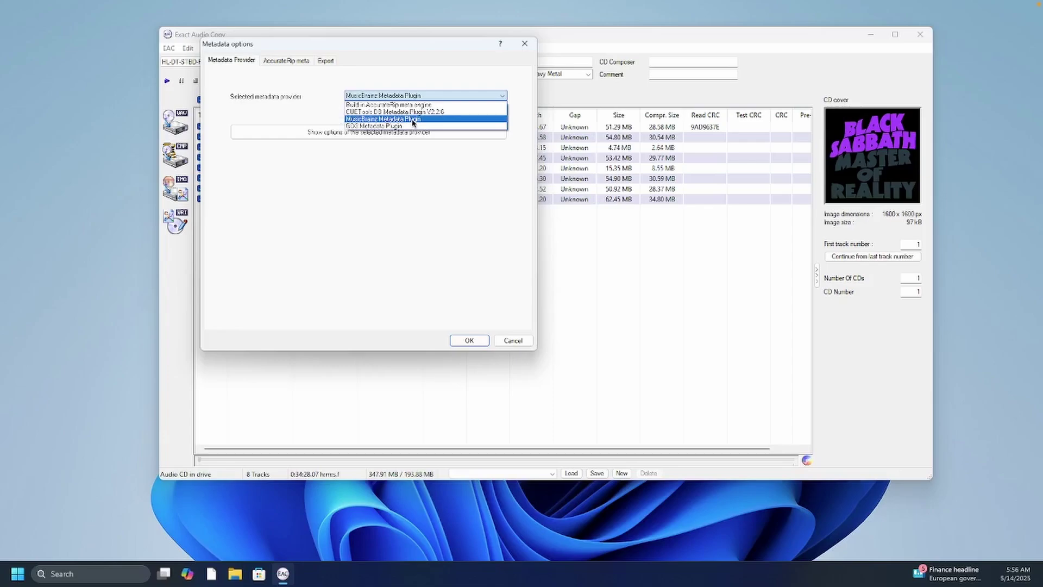
{"action": "left_click", "coordinate": [410, 94]}
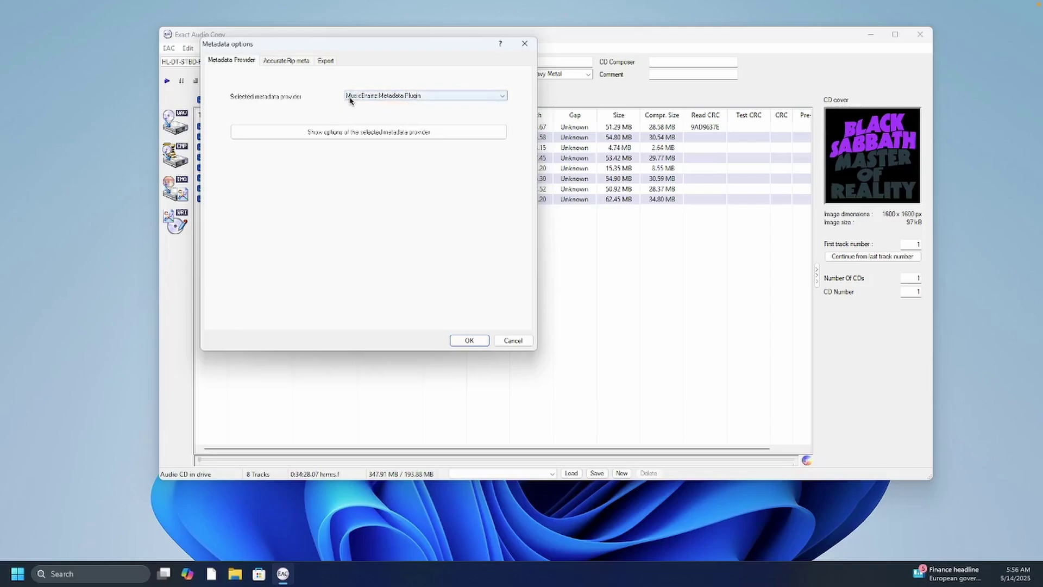
{"action": "left_click", "coordinate": [395, 97]}
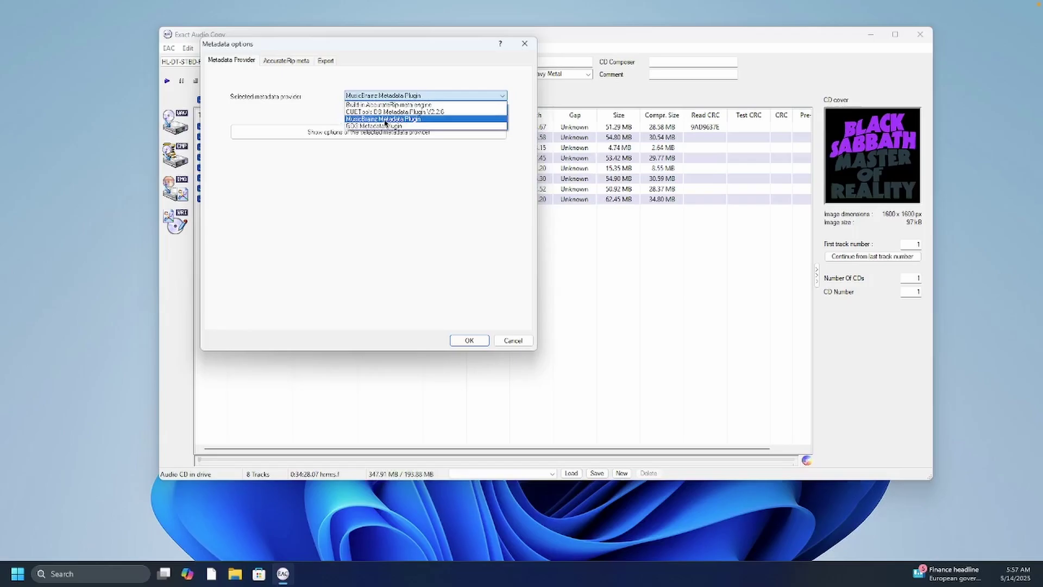
{"action": "left_click", "coordinate": [384, 121]}
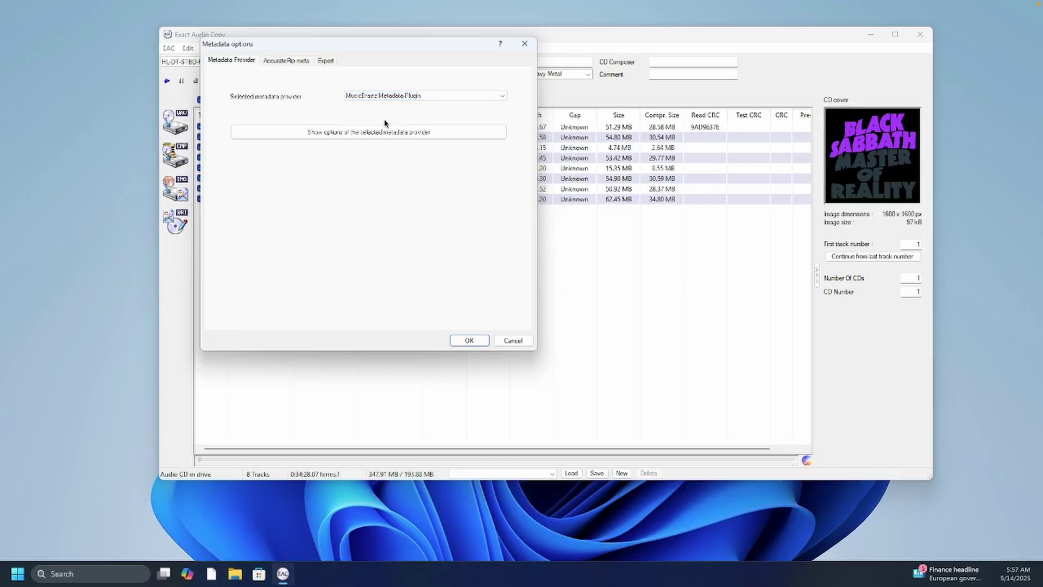
{"action": "left_click", "coordinate": [485, 343]}
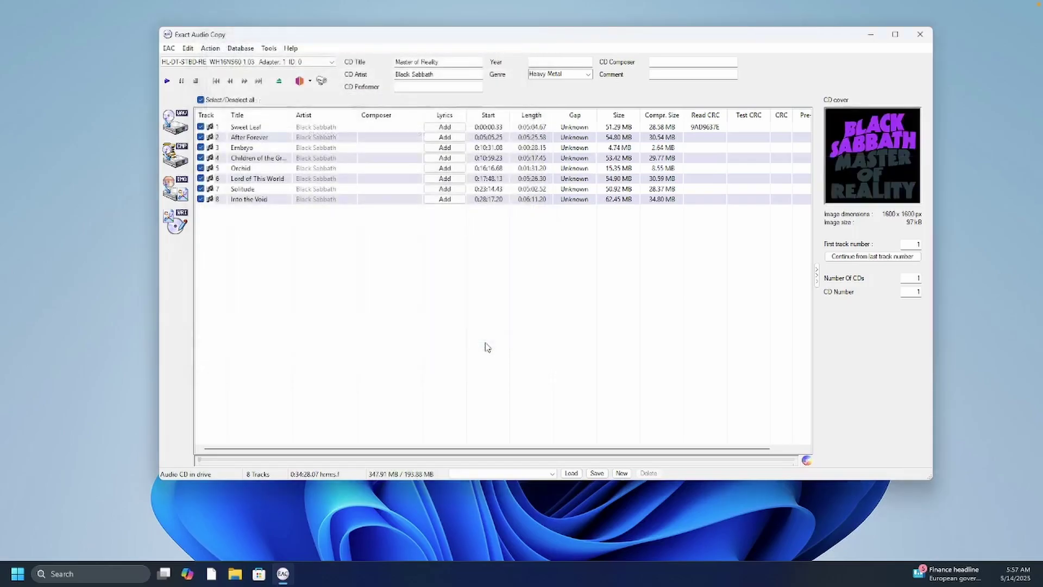
Fetch CD information from the remote metadata provider, replacing current data, and confirm the first Master of Reality match
{"action": "left_click", "coordinate": [310, 81]}
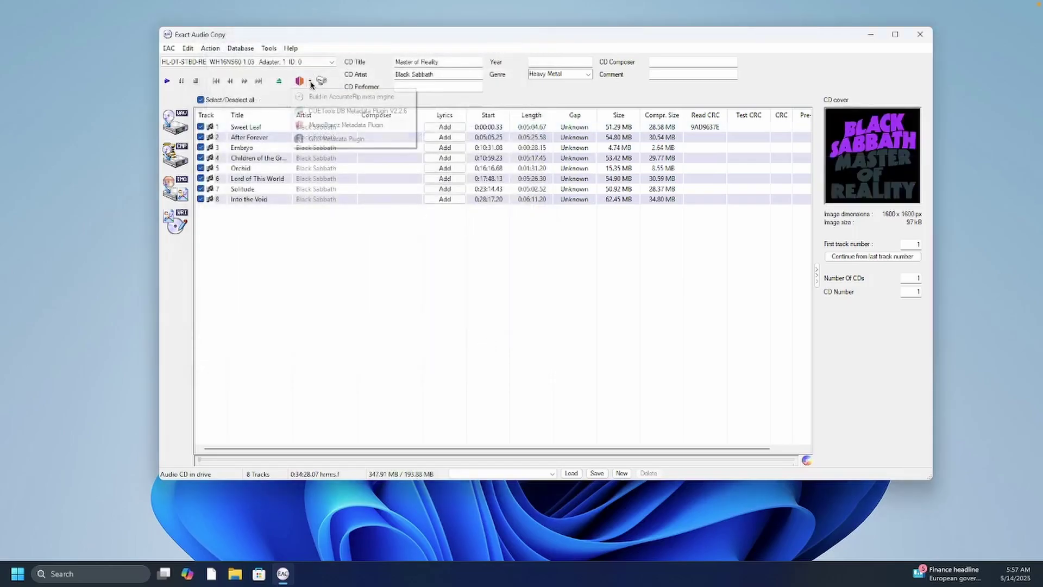
{"action": "left_click", "coordinate": [406, 321]}
{"action": "left_click", "coordinate": [241, 48]}
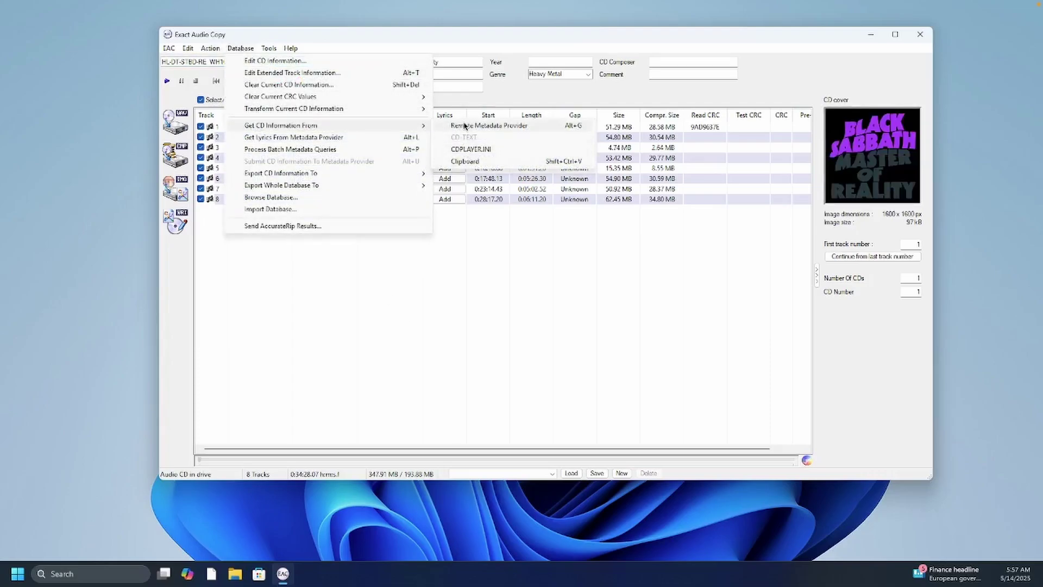
{"action": "left_click", "coordinate": [465, 127]}
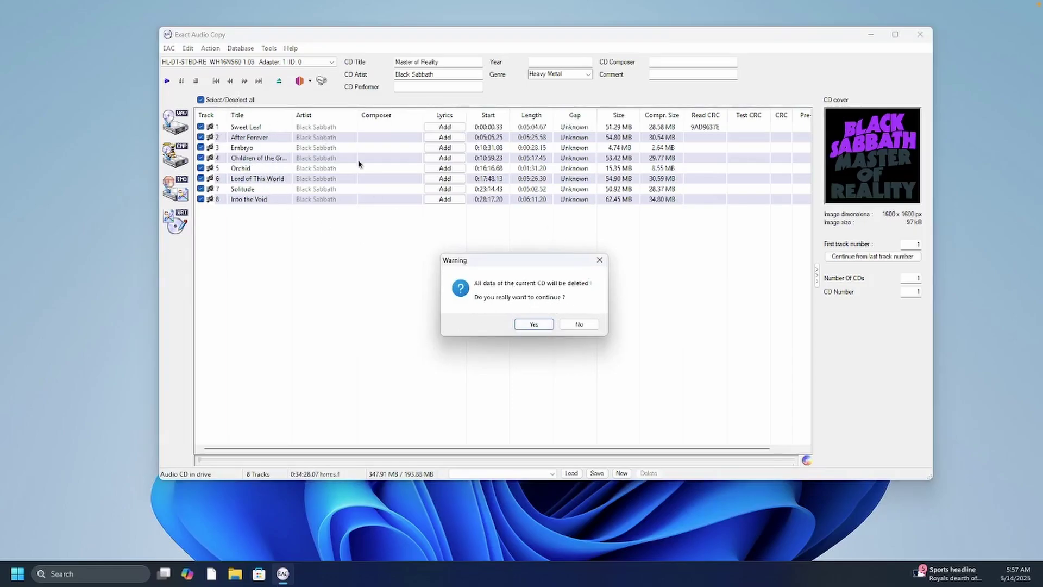
{"action": "left_click", "coordinate": [534, 326]}
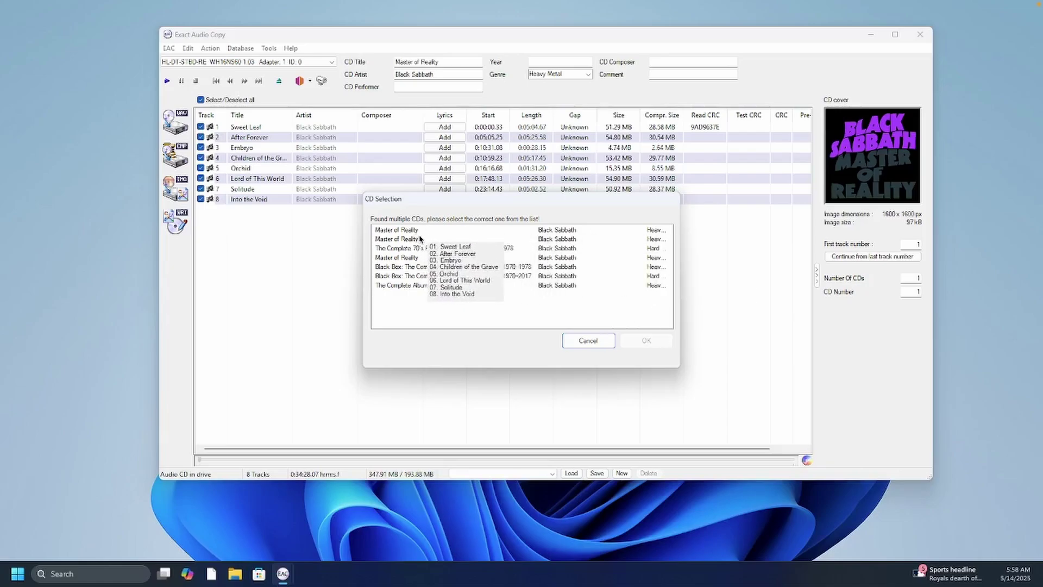
{"action": "left_click", "coordinate": [542, 230]}
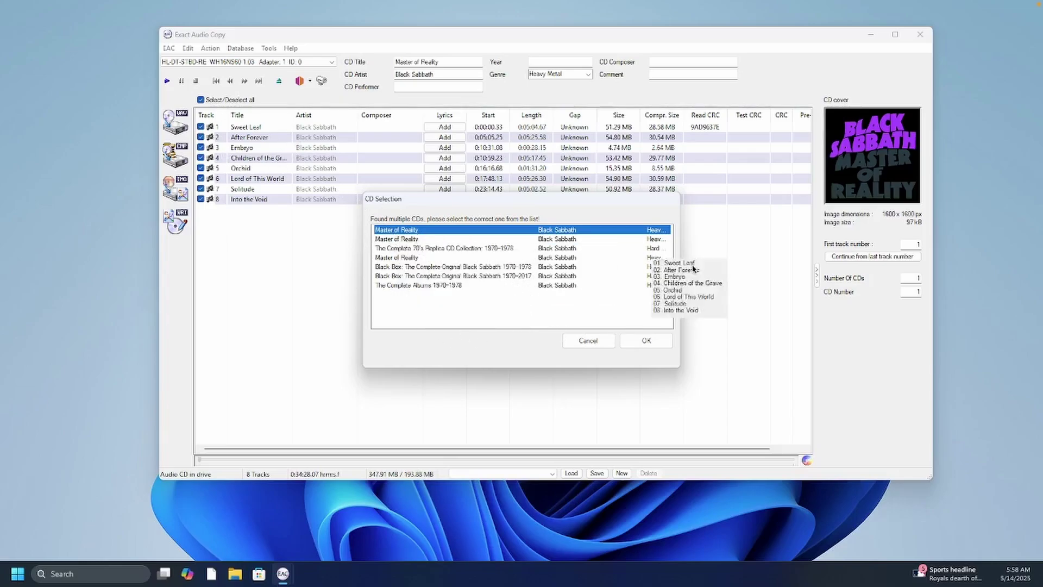
{"action": "left_click", "coordinate": [653, 342]}
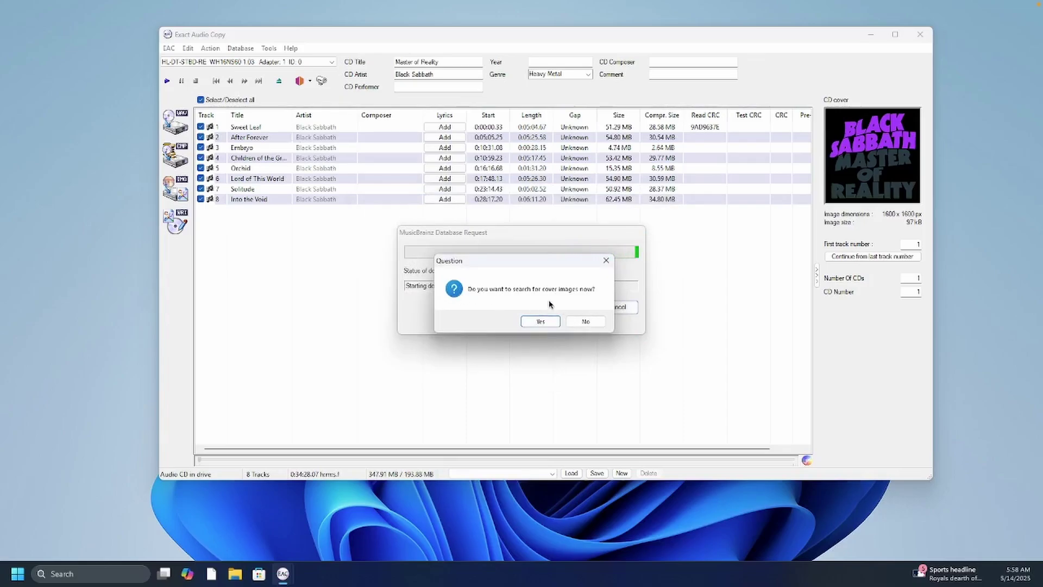
Search large cover images and transfer a purple Master of Reality cover into the album details
{"action": "left_click", "coordinate": [558, 321]}
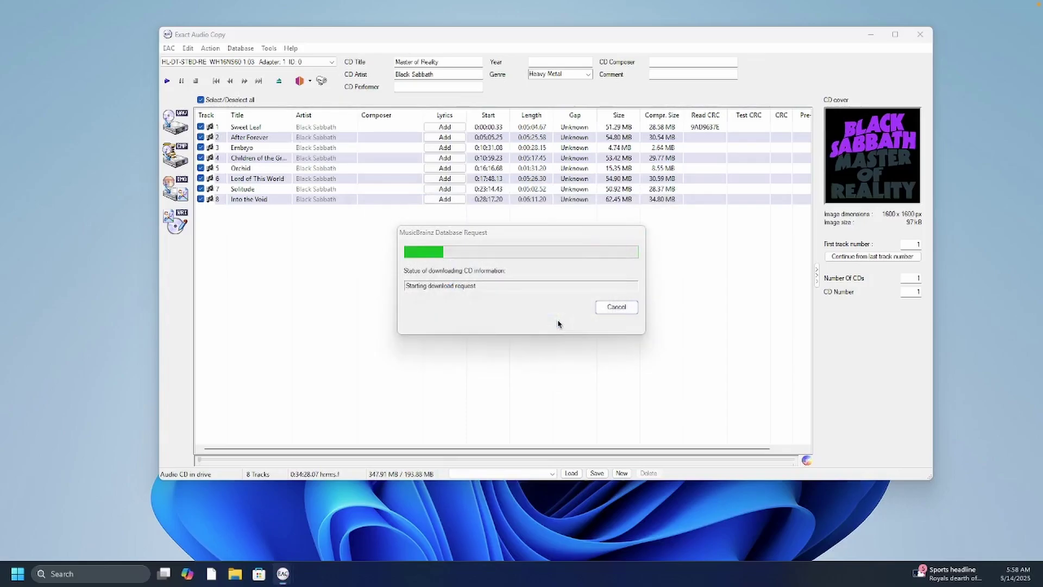
{"action": "left_click", "coordinate": [405, 147]}
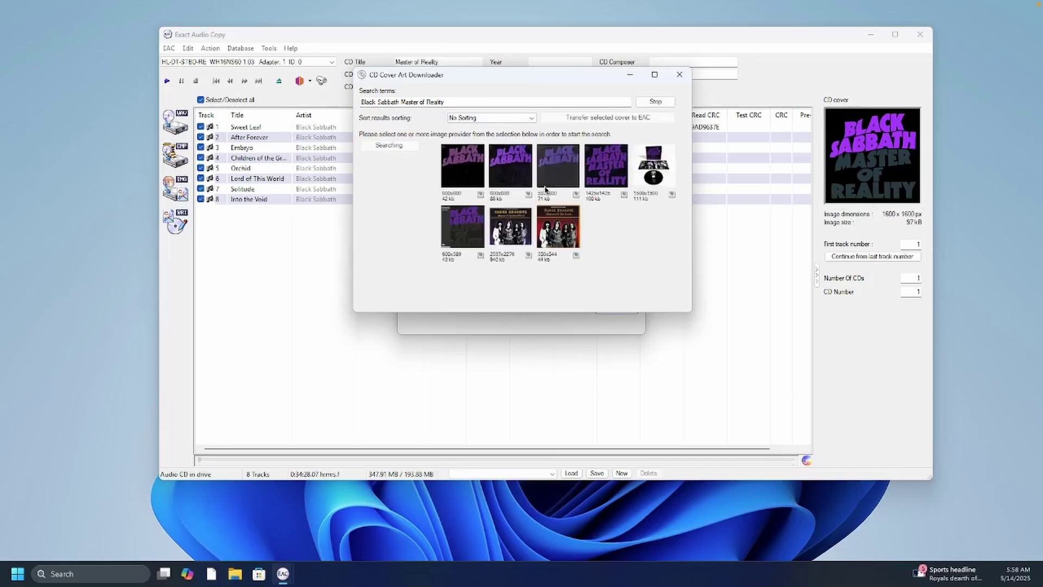
{"action": "scroll", "coordinate": [545, 196], "scroll_direction": "down", "scroll_amount": 2}
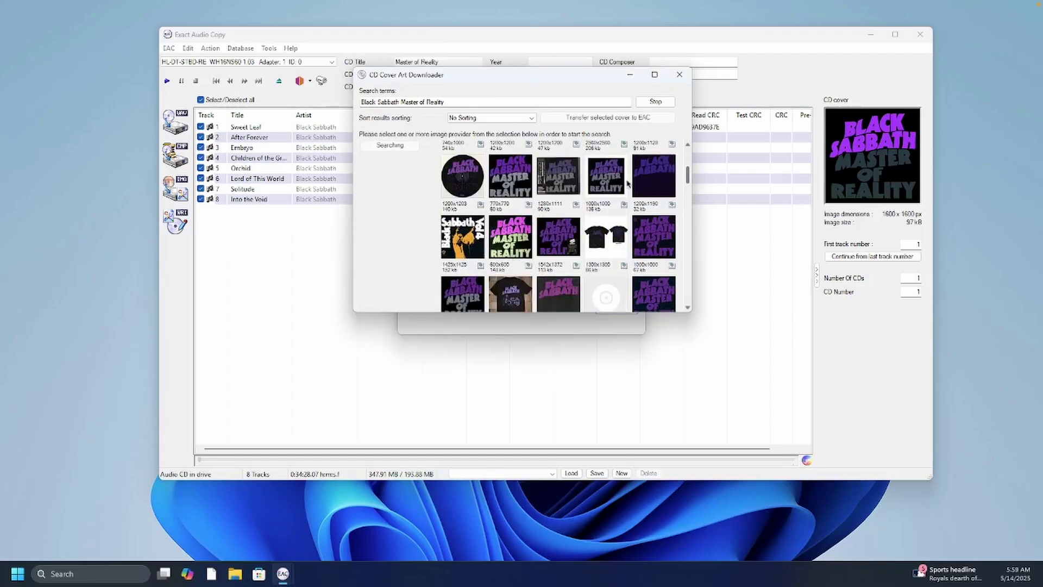
{"action": "left_click", "coordinate": [475, 294]}
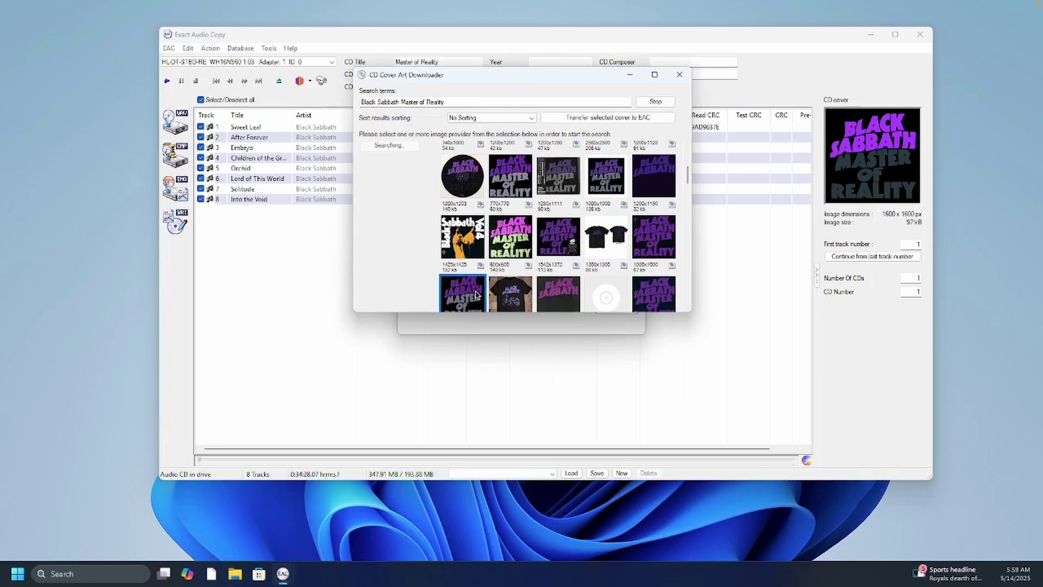
{"action": "left_click_drag", "start_coordinate": [684, 178], "coordinate": [688, 185]}
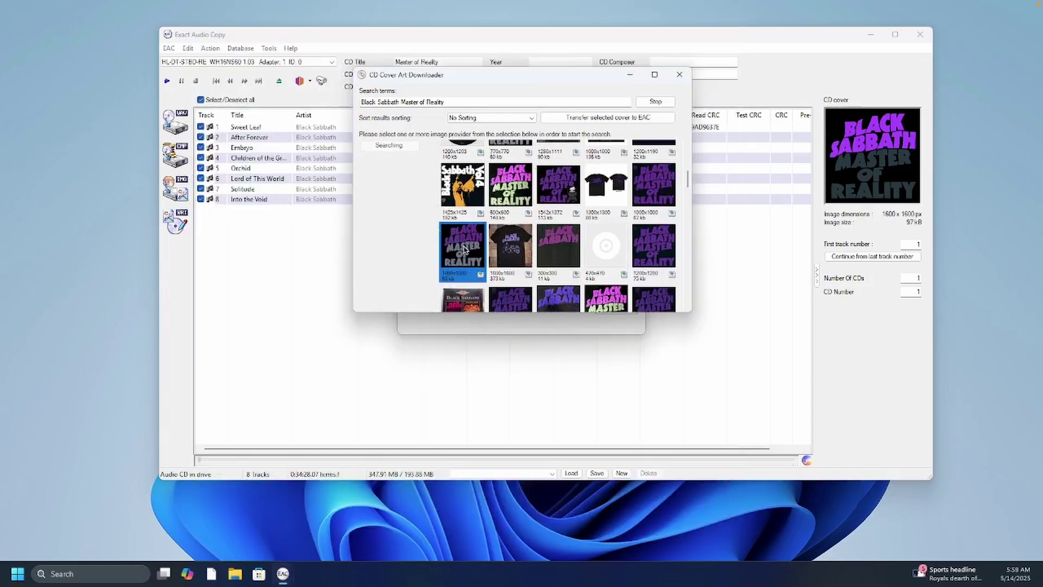
{"action": "double_click", "coordinate": [464, 249]}
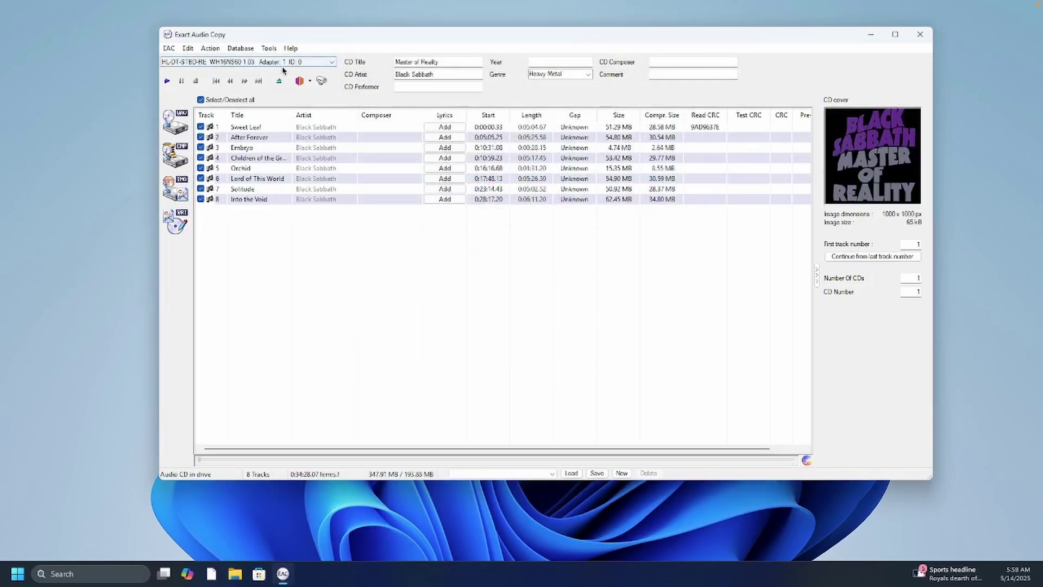
Launch the Configuration Wizard and keep the detected CD drive
{"action": "left_click", "coordinate": [169, 51]}
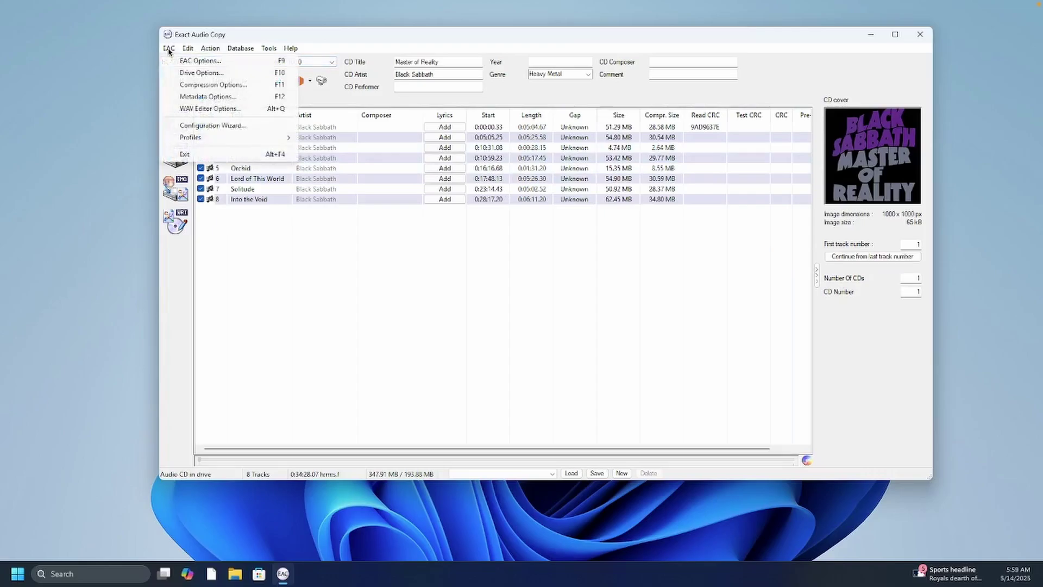
{"action": "left_click", "coordinate": [200, 128]}
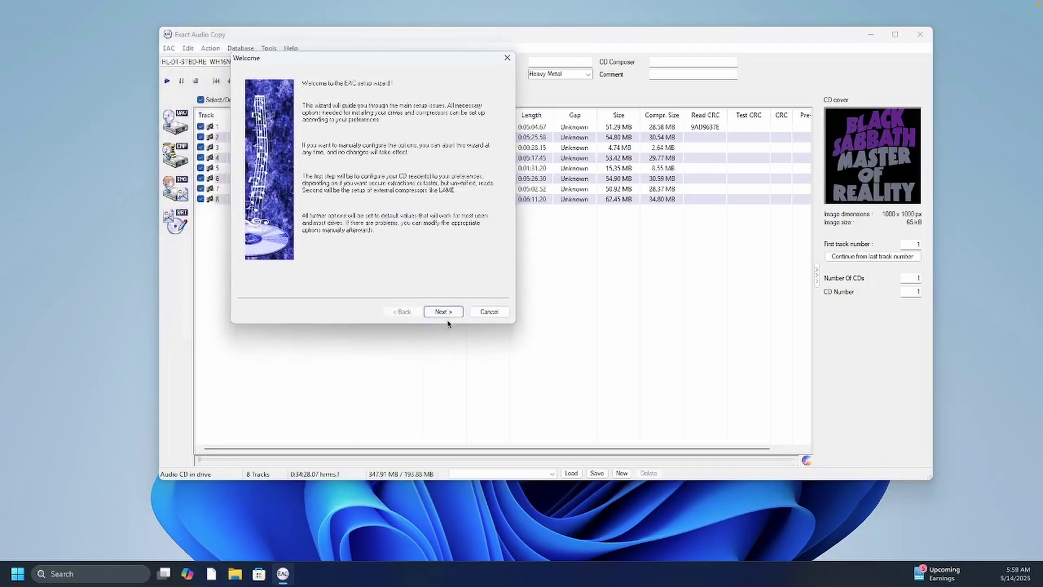
{"action": "left_click", "coordinate": [447, 314]}
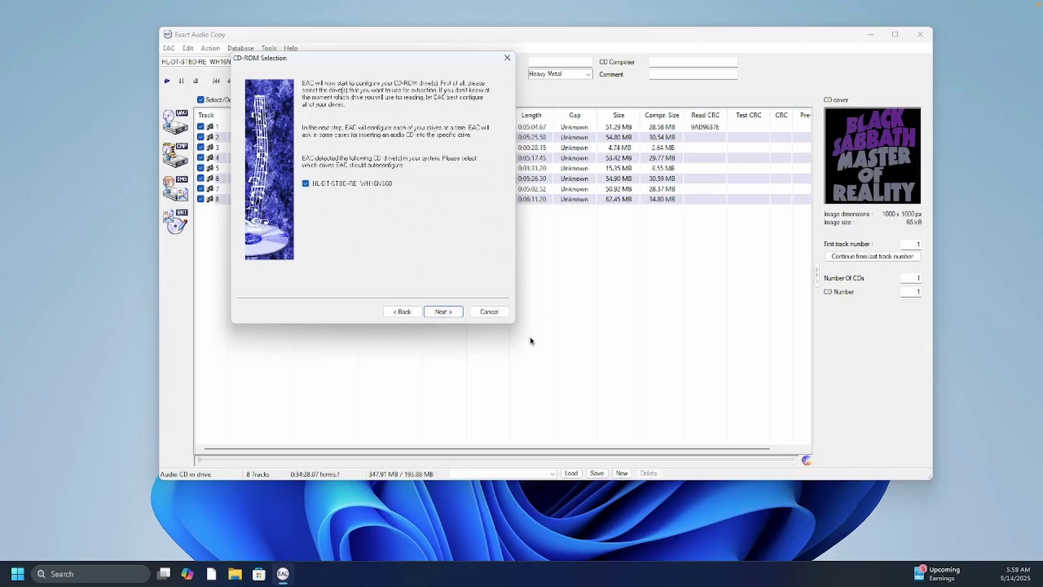
{"action": "left_click", "coordinate": [445, 314]}
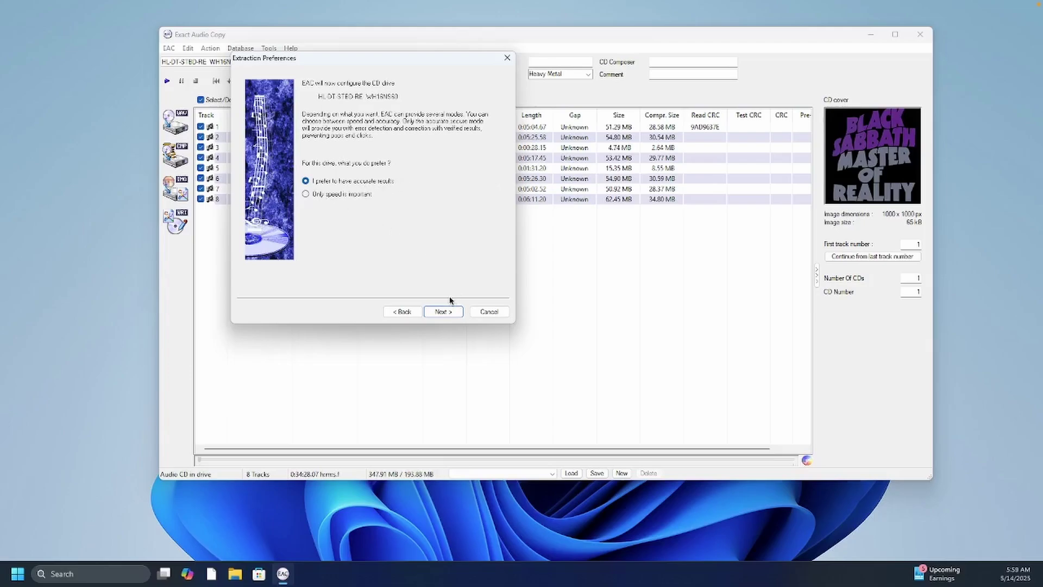
Keep the accurate results preference, auto-detect drive features, and accept the features and drive rating
{"action": "left_click", "coordinate": [446, 311]}
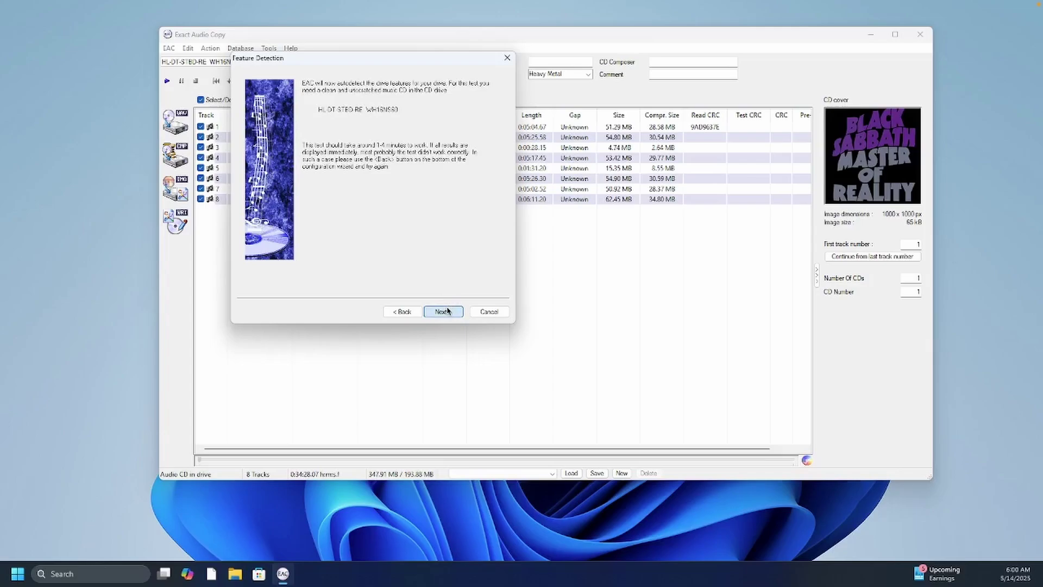
{"action": "left_click", "coordinate": [448, 310]}
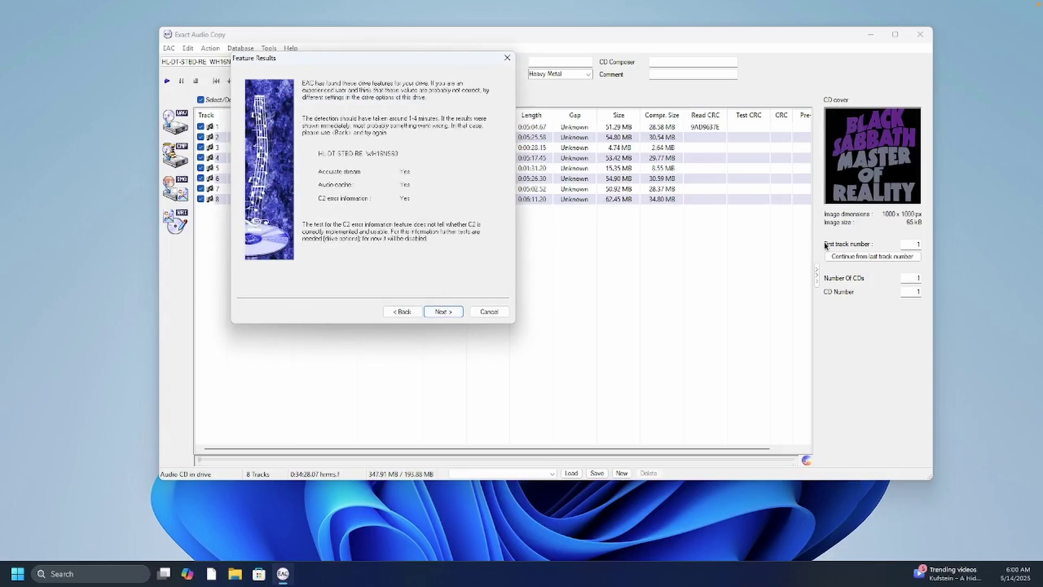
{"action": "left_click", "coordinate": [440, 314]}
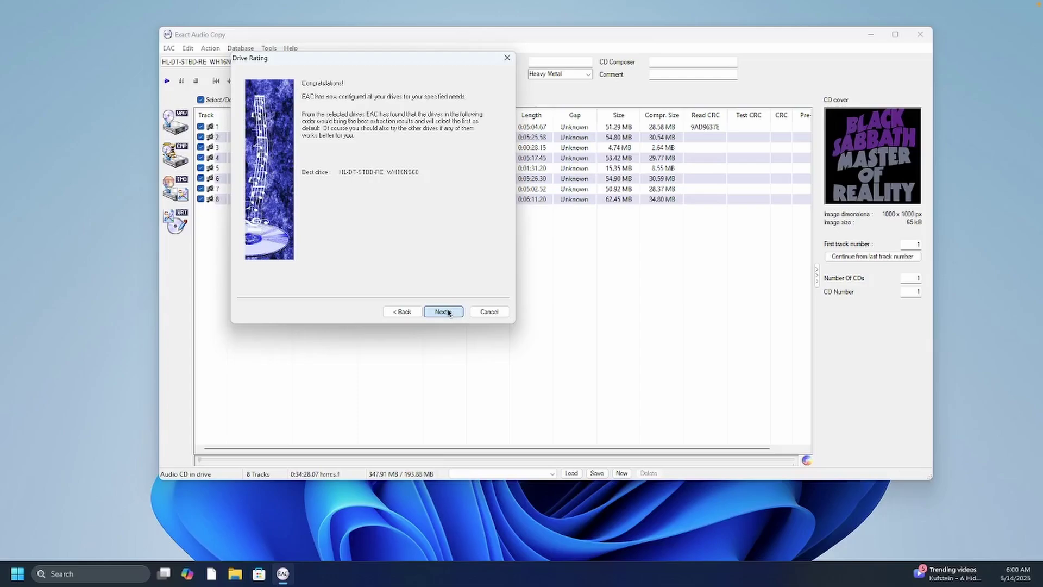
{"action": "left_click", "coordinate": [448, 312]}
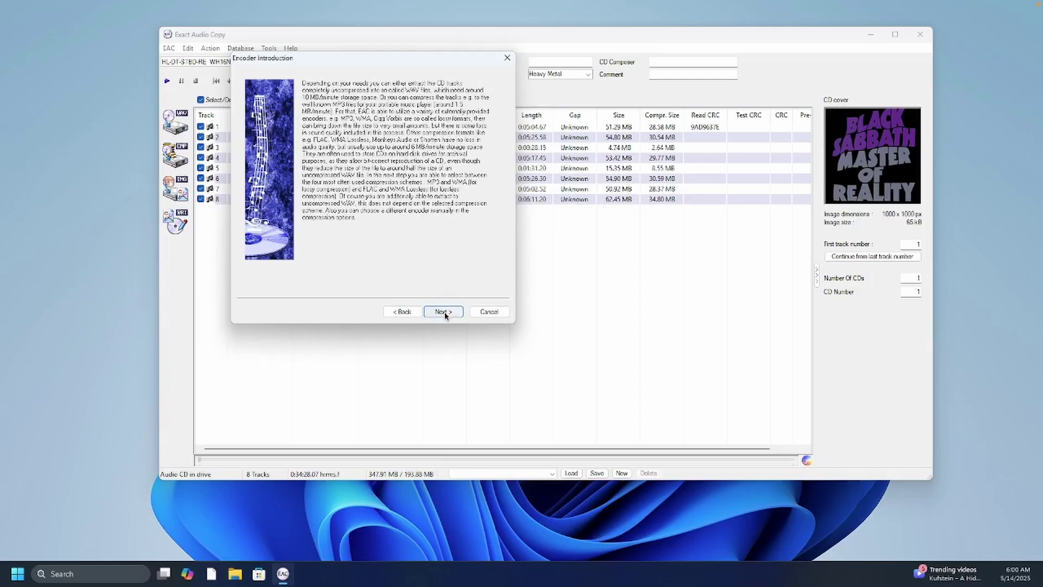
Select FLAC as the encoder on the Encoder Selection page and continue to its configuration
{"action": "left_click", "coordinate": [444, 313]}
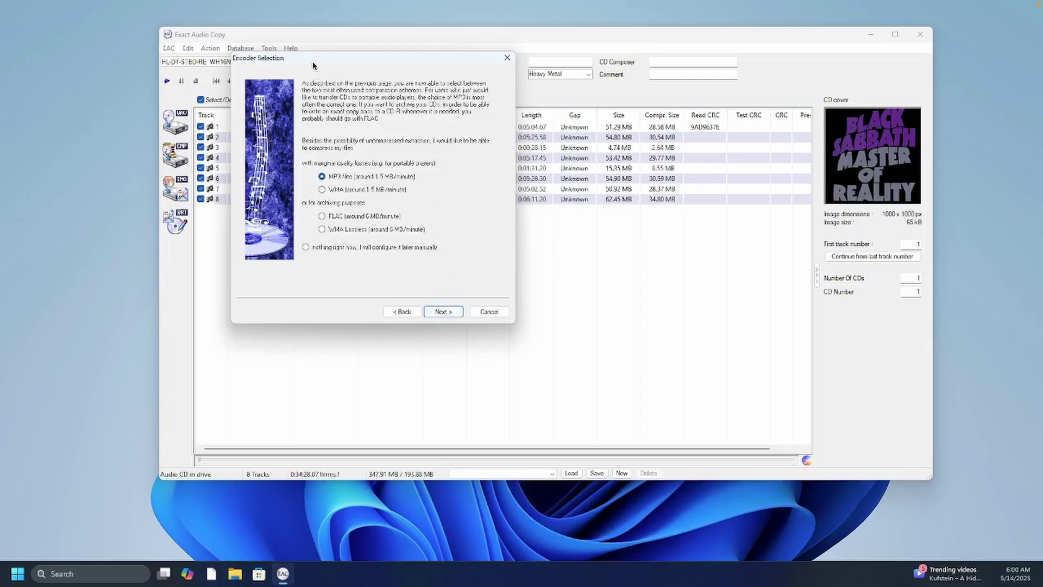
{"action": "left_click_drag", "start_coordinate": [313, 66], "coordinate": [375, 74]}
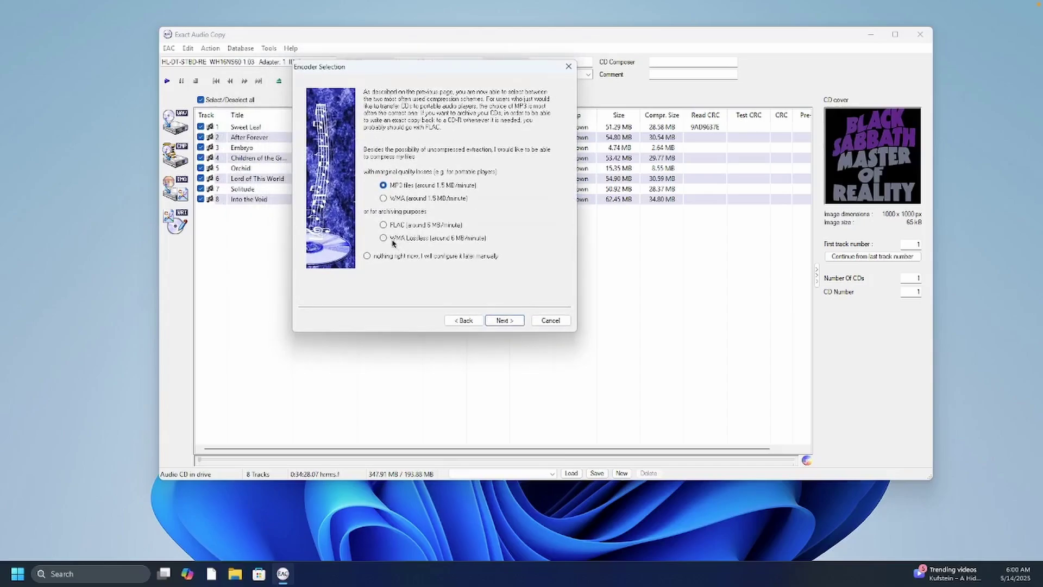
{"action": "left_click", "coordinate": [384, 225]}
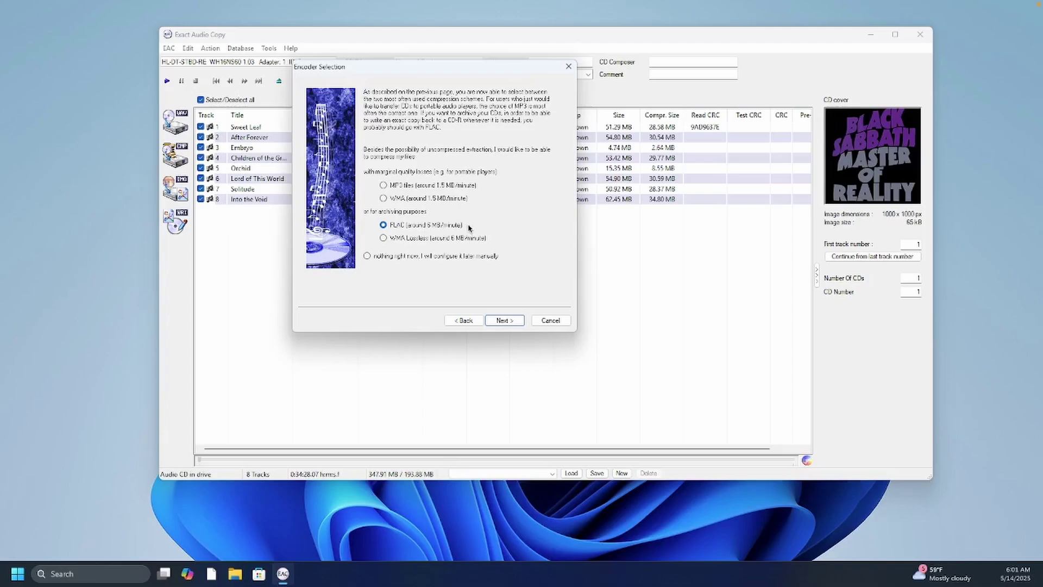
{"action": "left_click", "coordinate": [502, 321]}
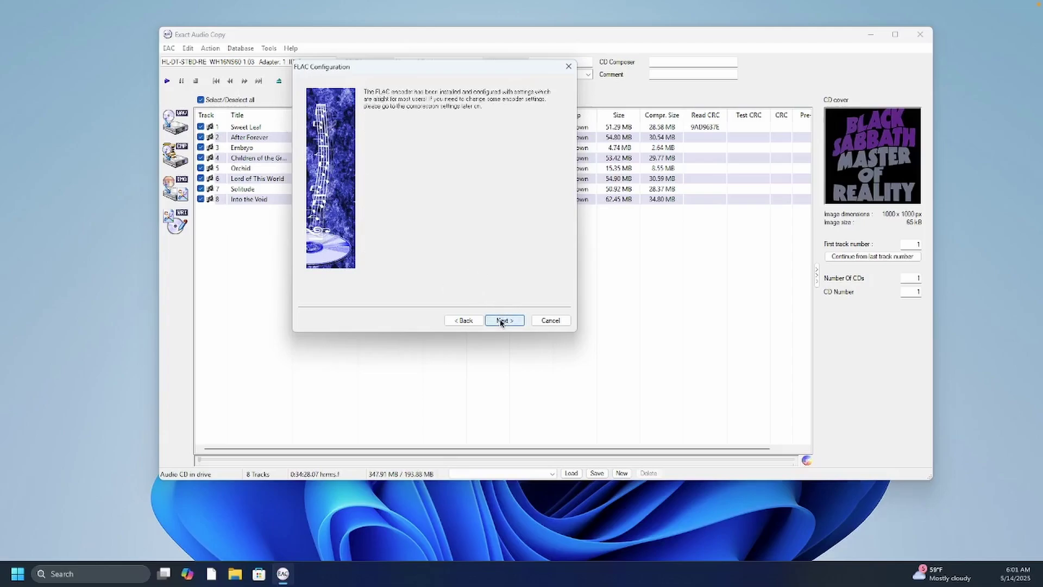
Pass the FLAC confirmation and keep the file naming scheme unchanged to reach the Done page
{"action": "left_click", "coordinate": [502, 321]}
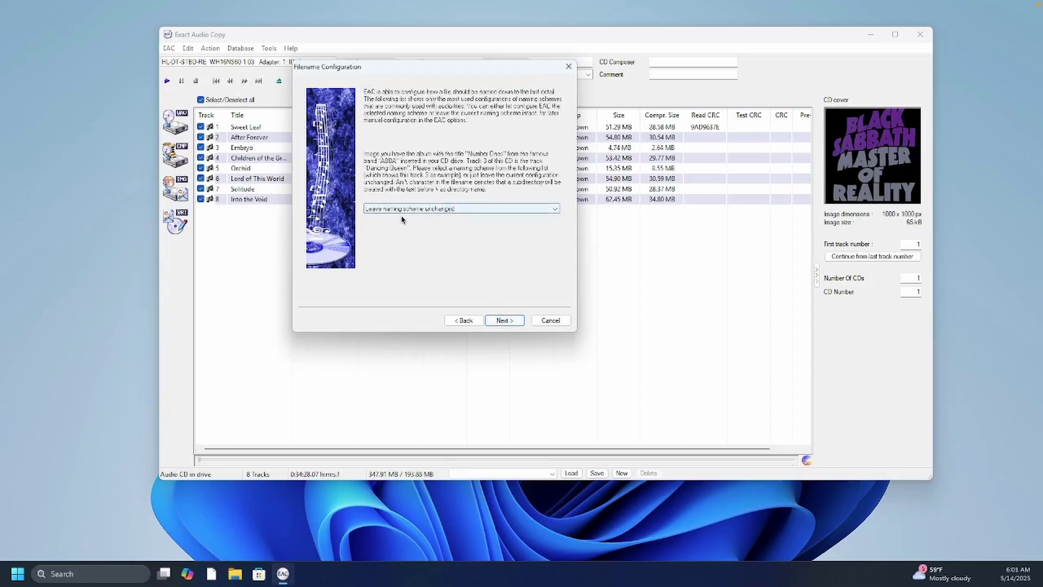
{"action": "left_click", "coordinate": [461, 211]}
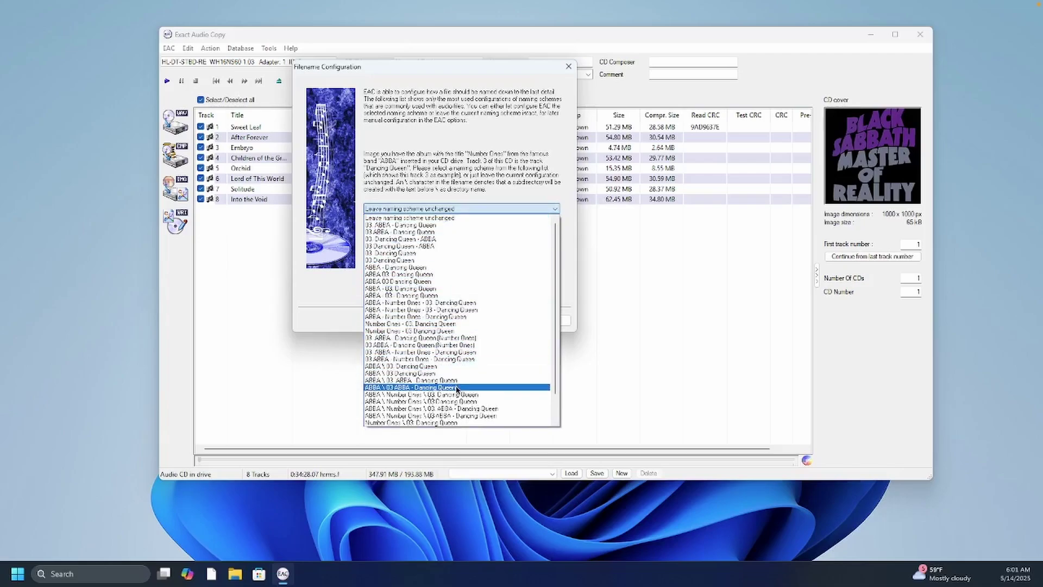
{"action": "left_click", "coordinate": [443, 218]}
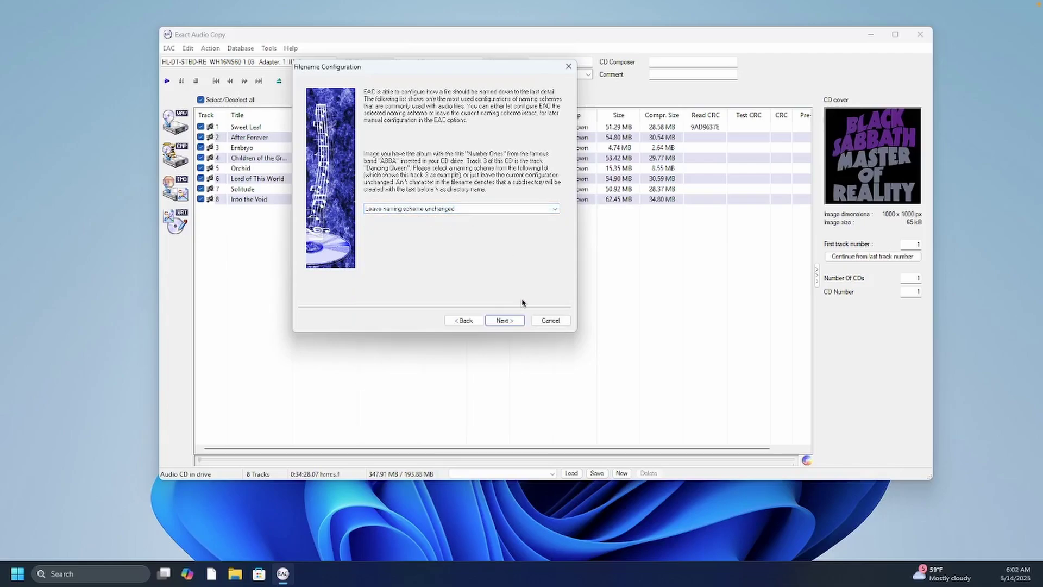
{"action": "left_click", "coordinate": [504, 321]}
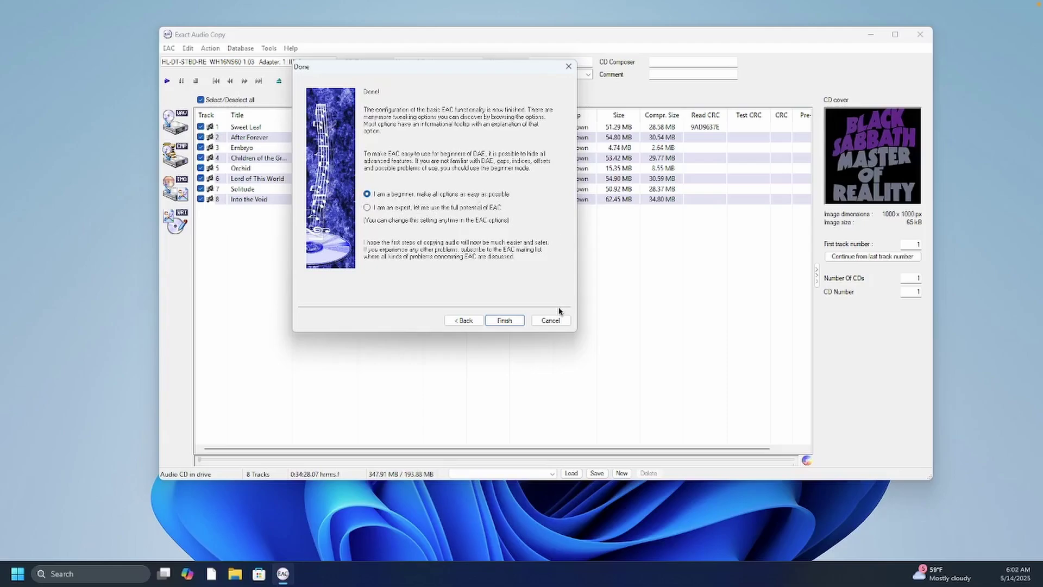
Finish the wizard in beginner mode and move the main window up and left
{"action": "left_click", "coordinate": [505, 320]}
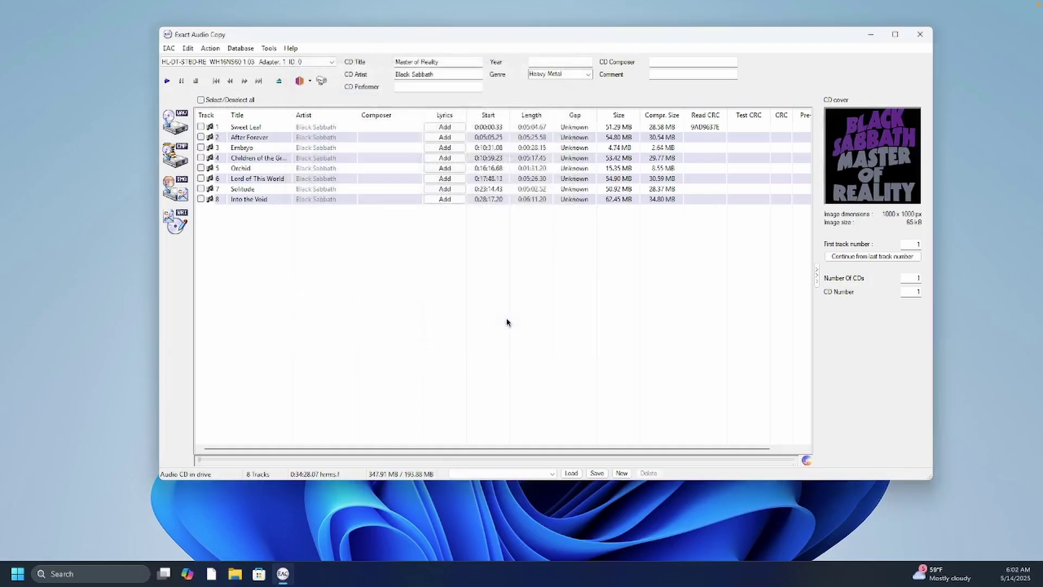
{"action": "left_click_drag", "start_coordinate": [316, 34], "coordinate": [356, 42]}
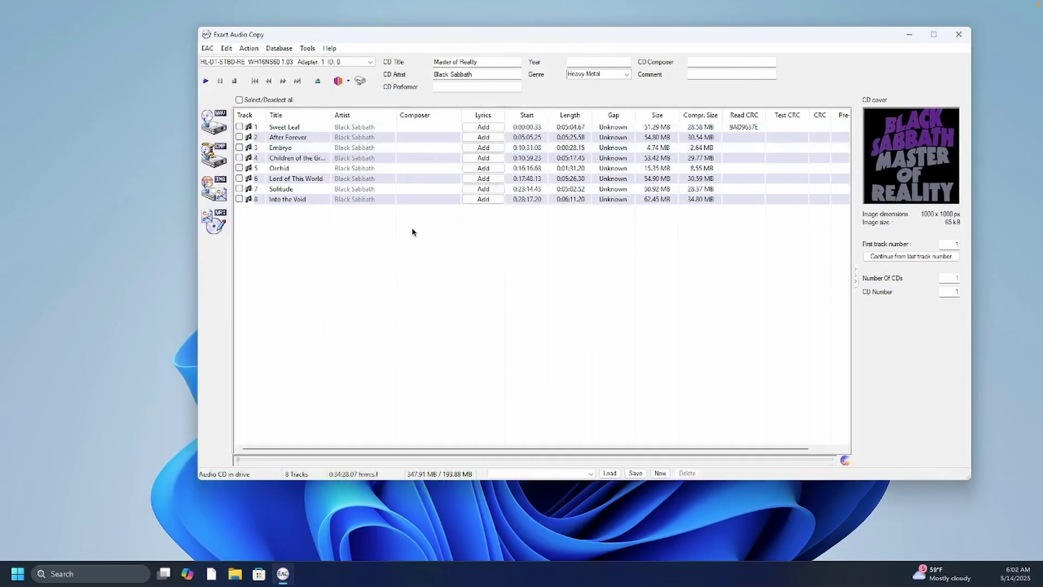
{"action": "left_click_drag", "start_coordinate": [287, 36], "coordinate": [212, 20]}
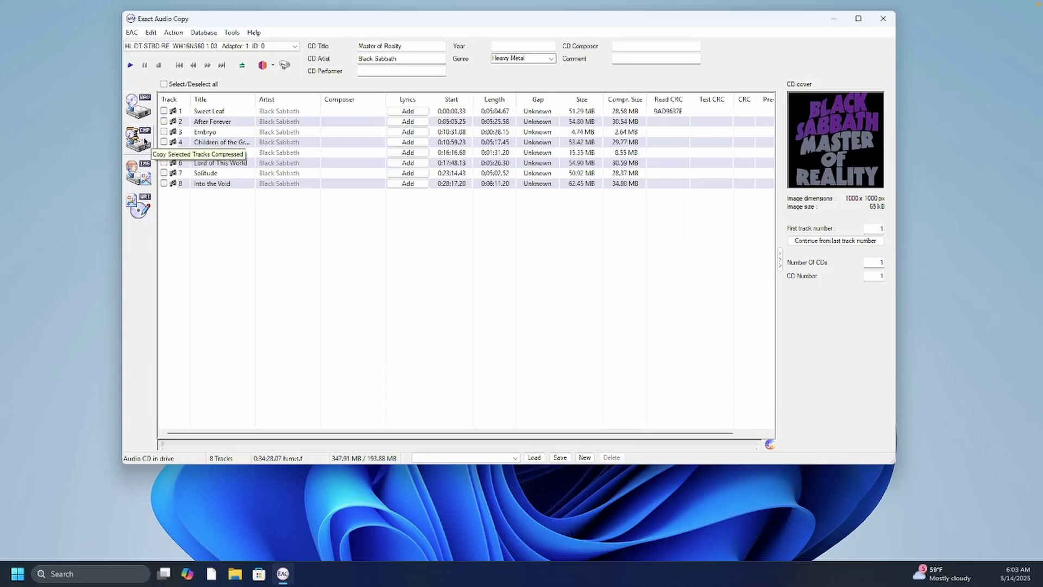
Copy the tracks compressed with the Music folder as destination to start extraction
{"action": "left_click", "coordinate": [144, 142]}
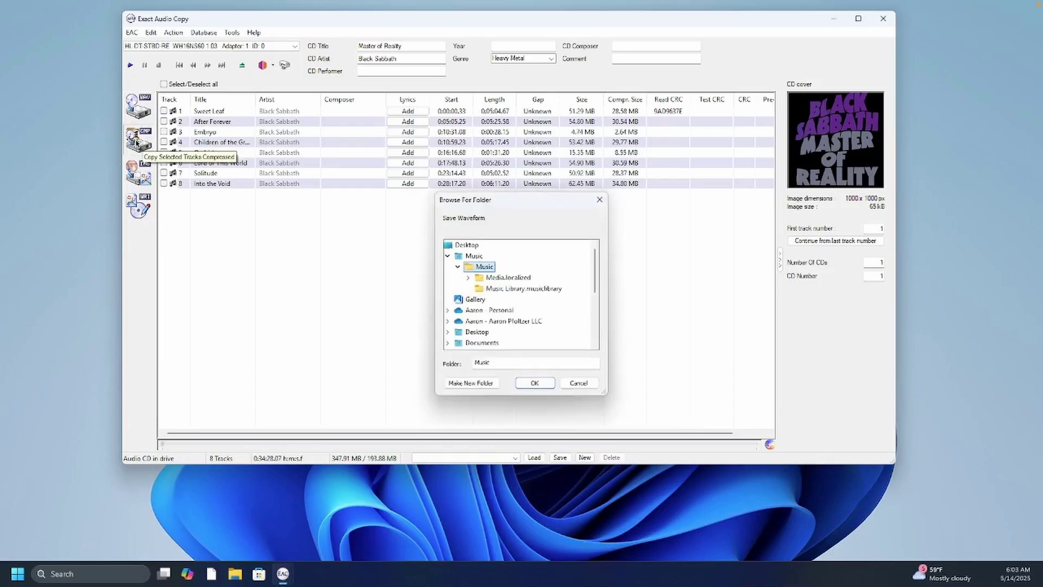
{"action": "left_click_drag", "start_coordinate": [488, 205], "coordinate": [398, 155]}
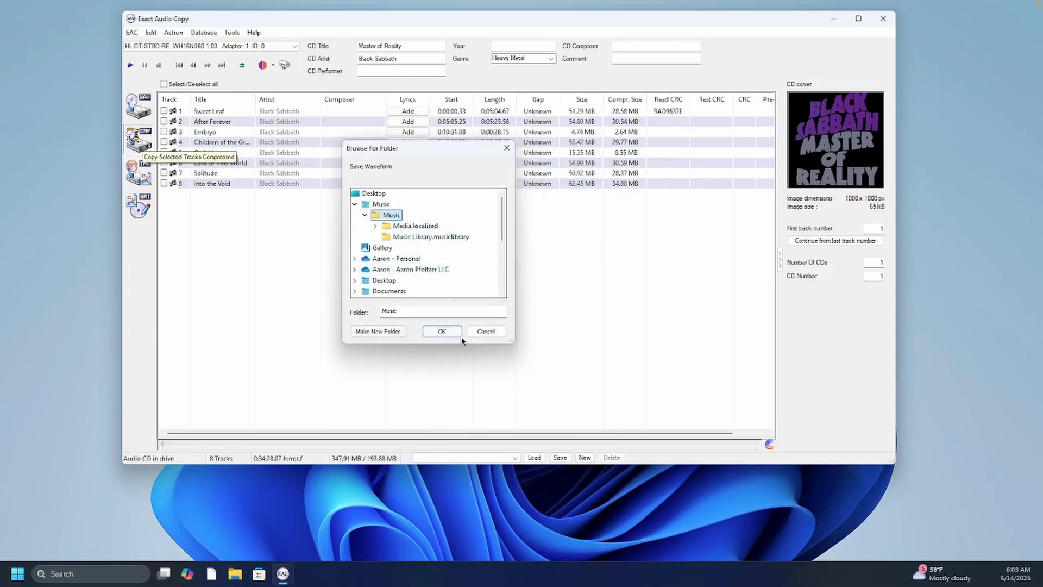
{"action": "left_click", "coordinate": [442, 314]}
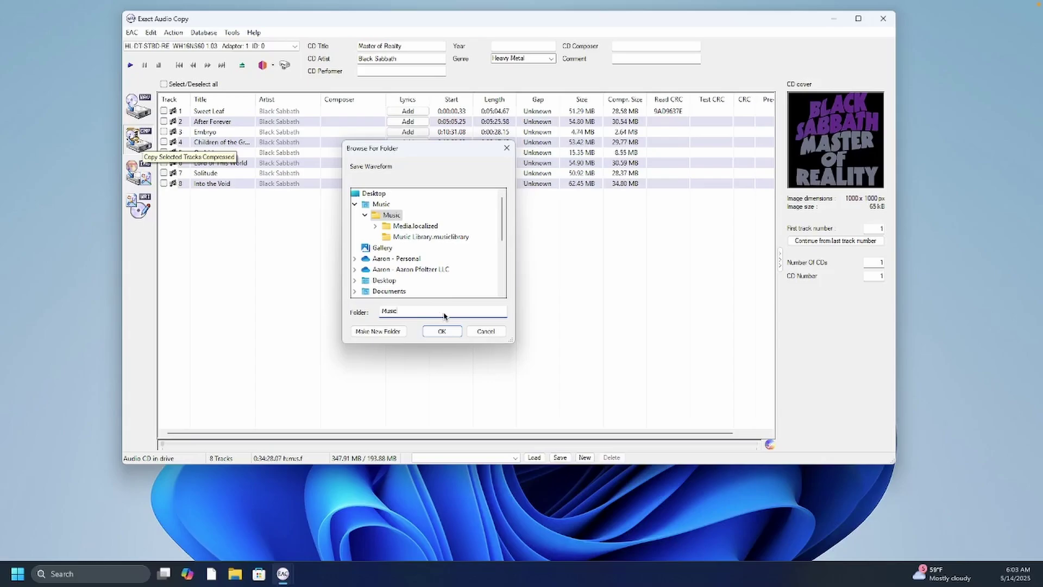
{"action": "left_click", "coordinate": [393, 216]}
{"action": "left_click", "coordinate": [435, 315]}
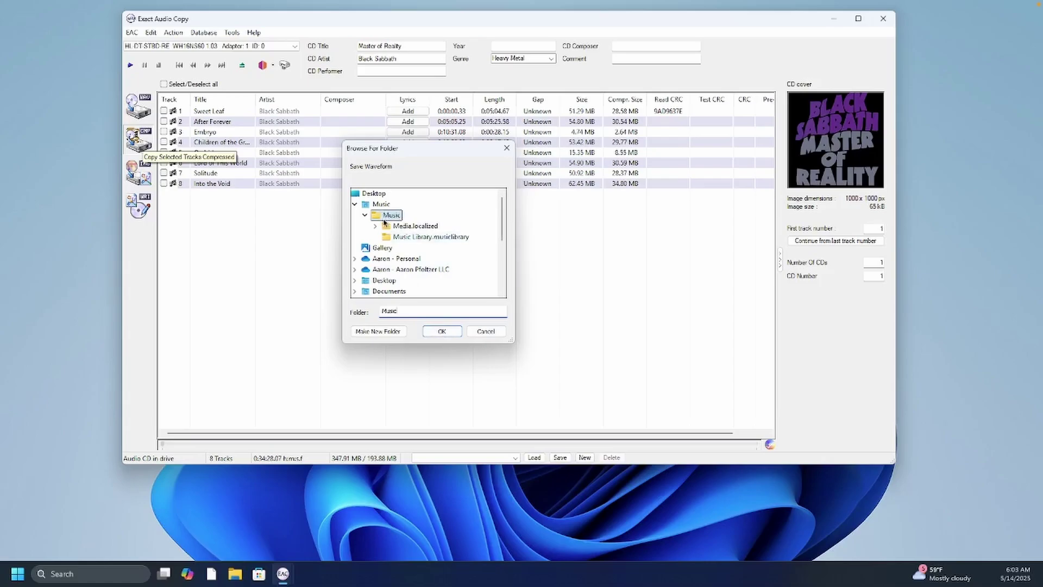
{"action": "left_click", "coordinate": [442, 332]}
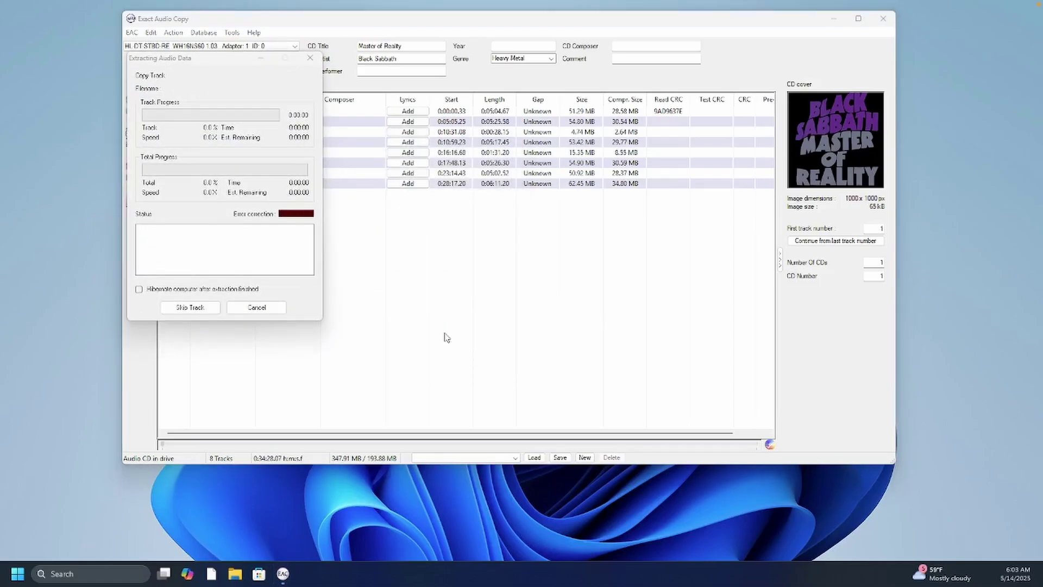
Answer 'Yes to all' to overwrite existing files and let the eight-track rip finish
{"action": "left_click", "coordinate": [197, 64]}
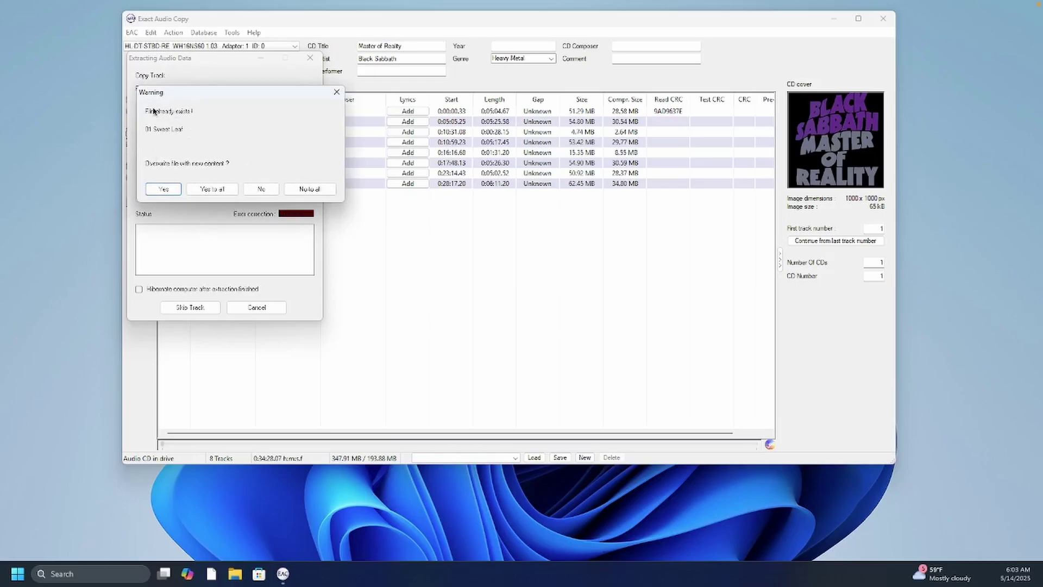
{"action": "left_click", "coordinate": [224, 189]}
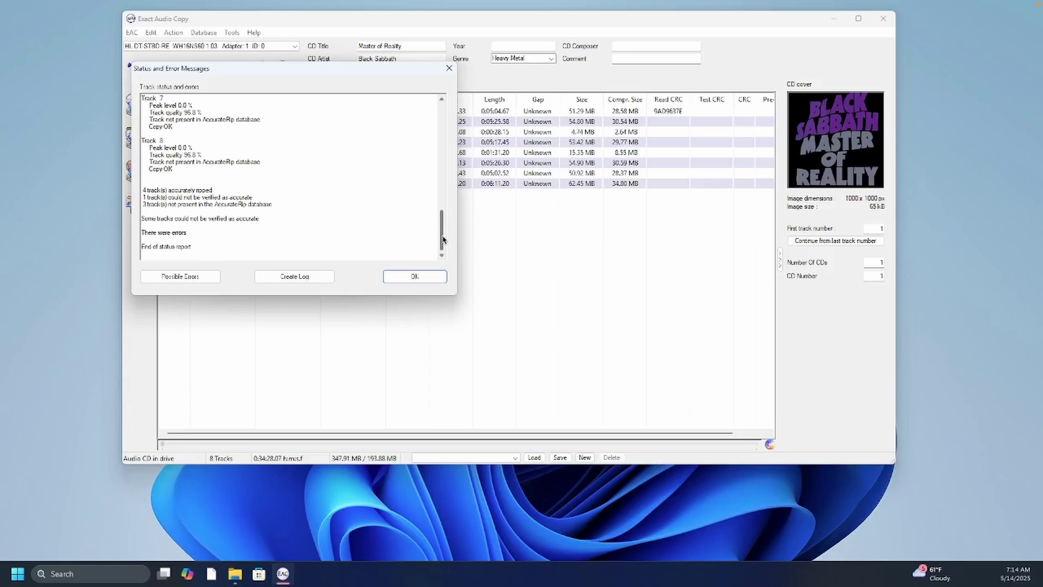
{"action": "mouse_move", "coordinate": [443, 241]}
{"action": "left_mouse_down"}
{"action": "mouse_move", "coordinate": [443, 125]}
{"action": "mouse_move", "coordinate": [443, 240]}
{"action": "left_mouse_up"}
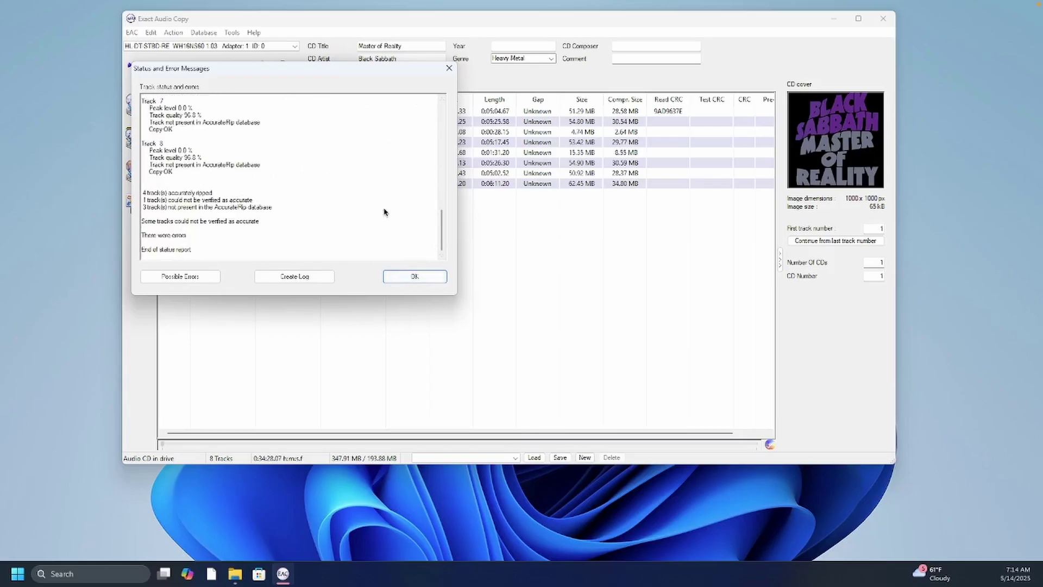
{"action": "left_click_drag", "start_coordinate": [443, 234], "coordinate": [456, 253]}
{"action": "left_click_drag", "start_coordinate": [143, 193], "coordinate": [222, 194]}
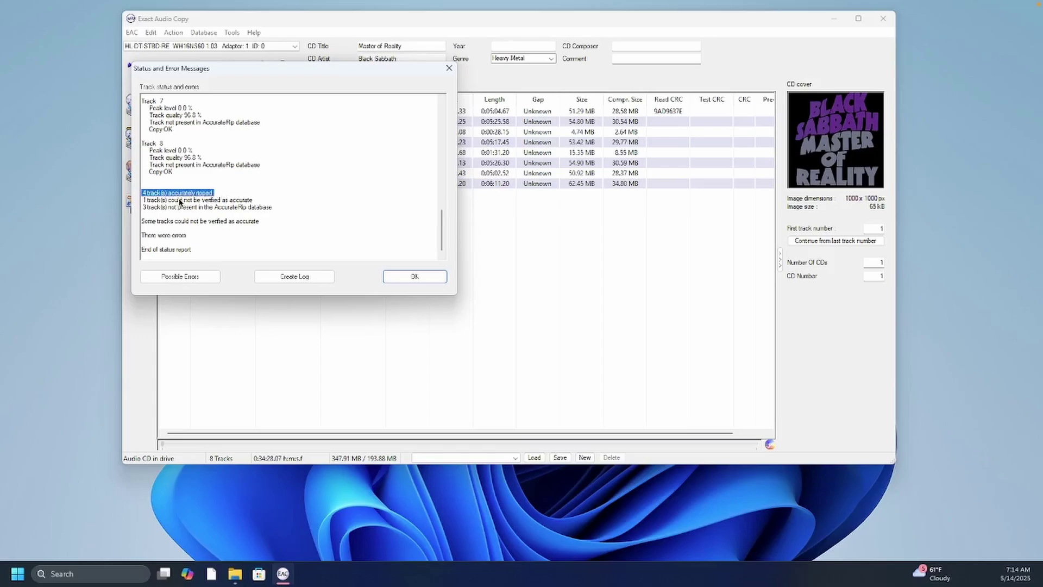
{"action": "left_click_drag", "start_coordinate": [145, 200], "coordinate": [257, 202]}
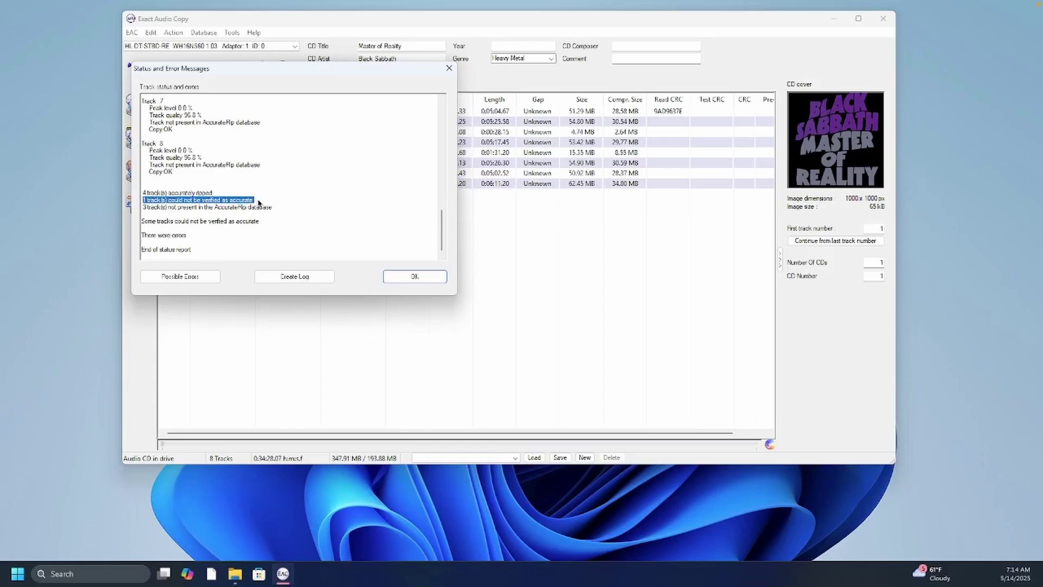
{"action": "left_click", "coordinate": [264, 203]}
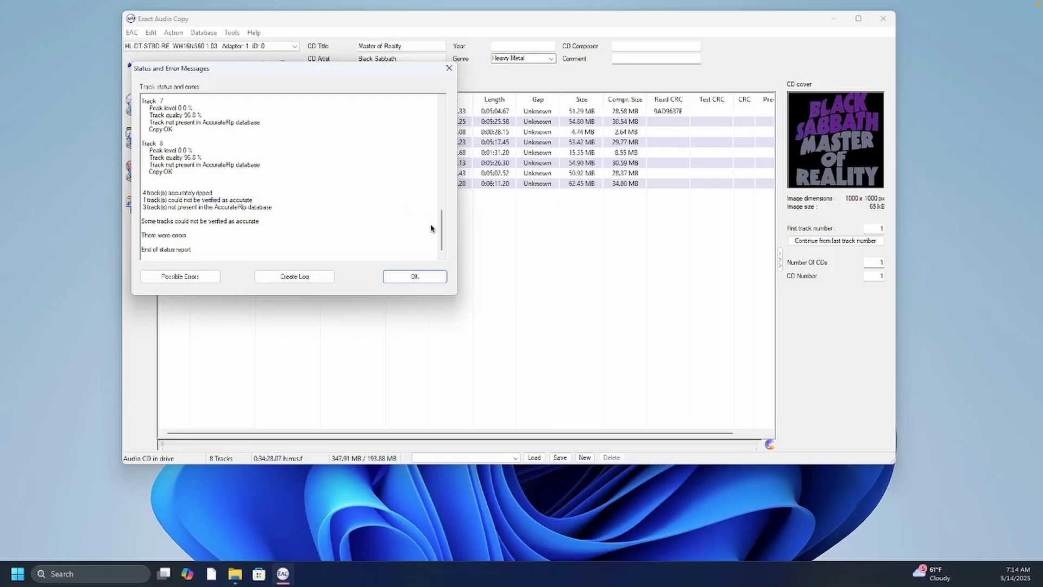
{"action": "triple_click", "coordinate": [228, 210]}
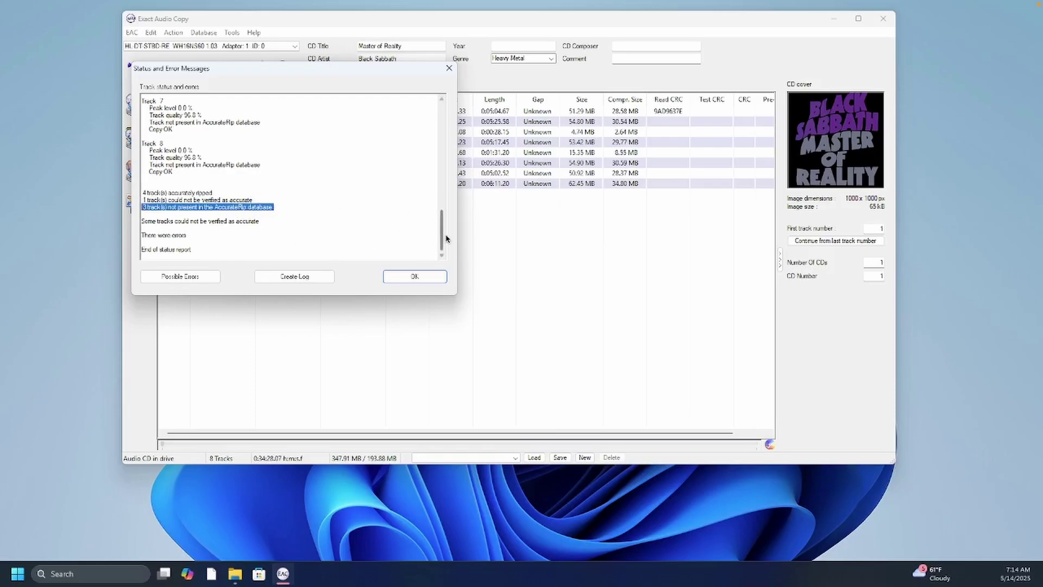
{"action": "left_click_drag", "start_coordinate": [442, 231], "coordinate": [442, 189]}
{"action": "triple_click", "coordinate": [163, 205]}
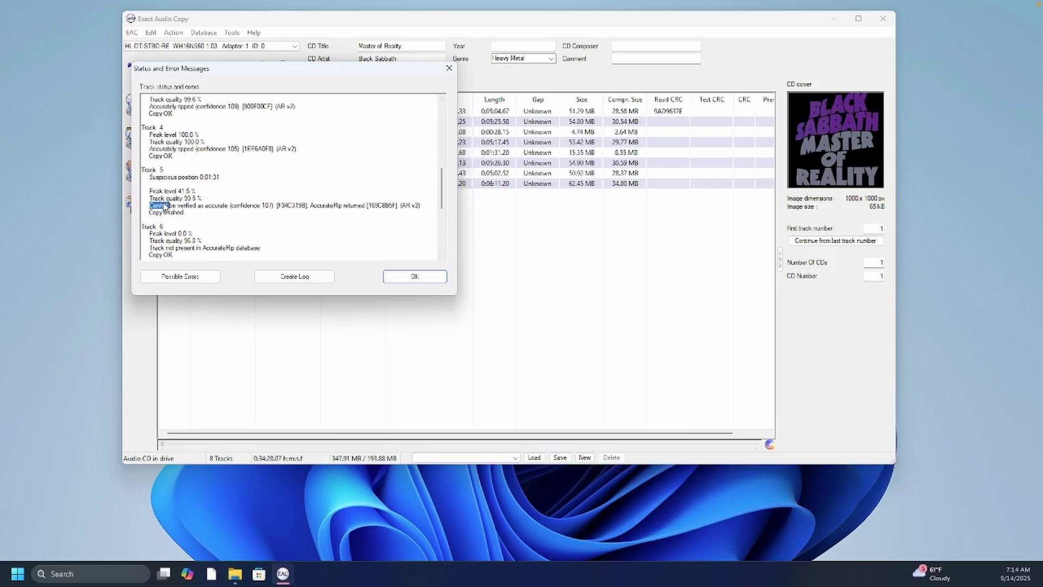
{"action": "left_click", "coordinate": [199, 205]}
{"action": "scroll", "coordinate": [263, 213], "scroll_direction": "down", "scroll_amount": 7}
Save the log as 'Black Sabbath - Master of Reality' and close the status report
{"action": "left_click", "coordinate": [280, 280]}
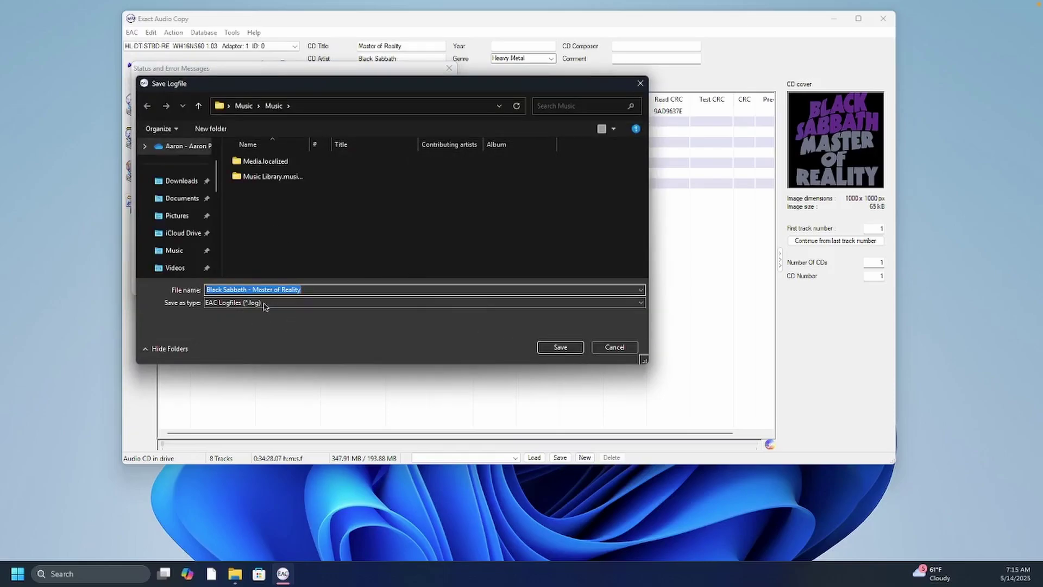
{"action": "left_click", "coordinate": [555, 347]}
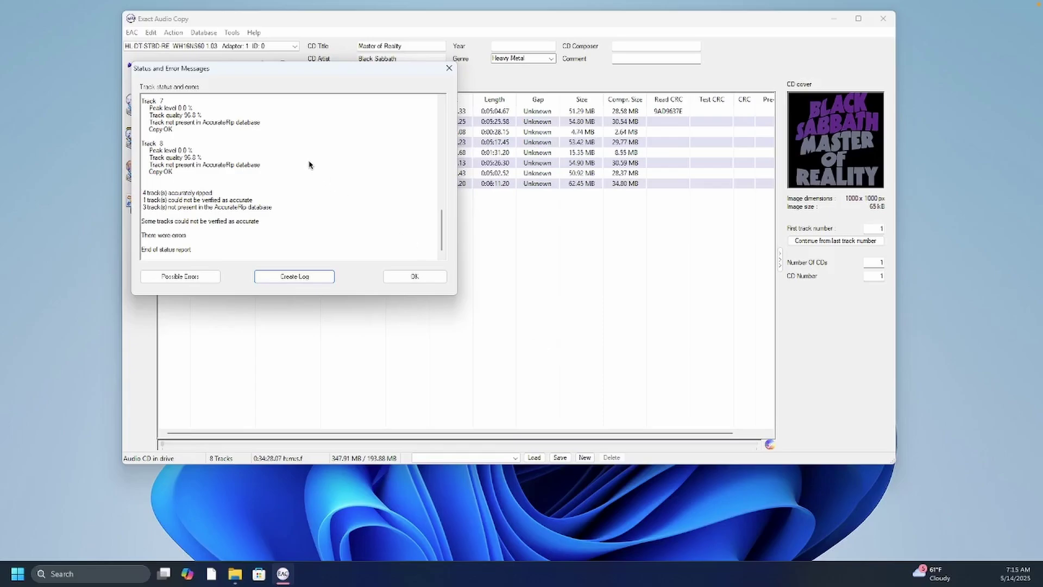
{"action": "left_click", "coordinate": [416, 276]}
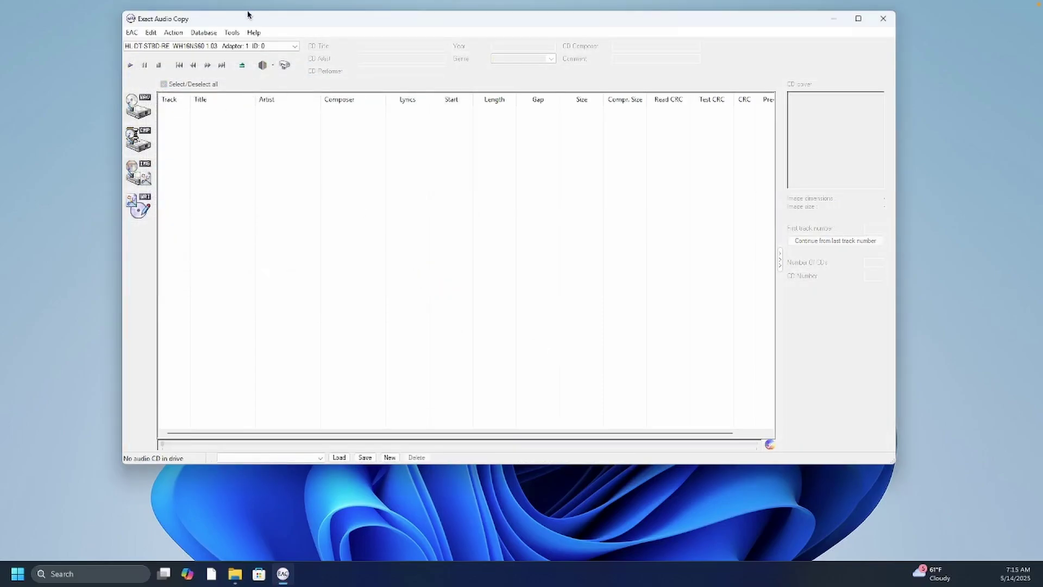
{"action": "left_click_drag", "start_coordinate": [250, 18], "coordinate": [234, 41]}
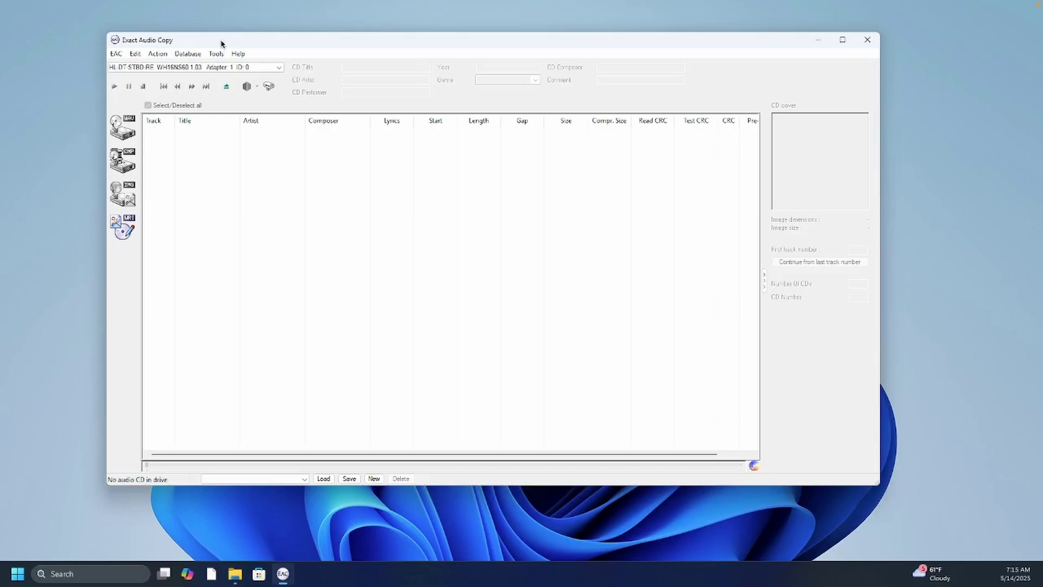
{"action": "left_click", "coordinate": [115, 54]}
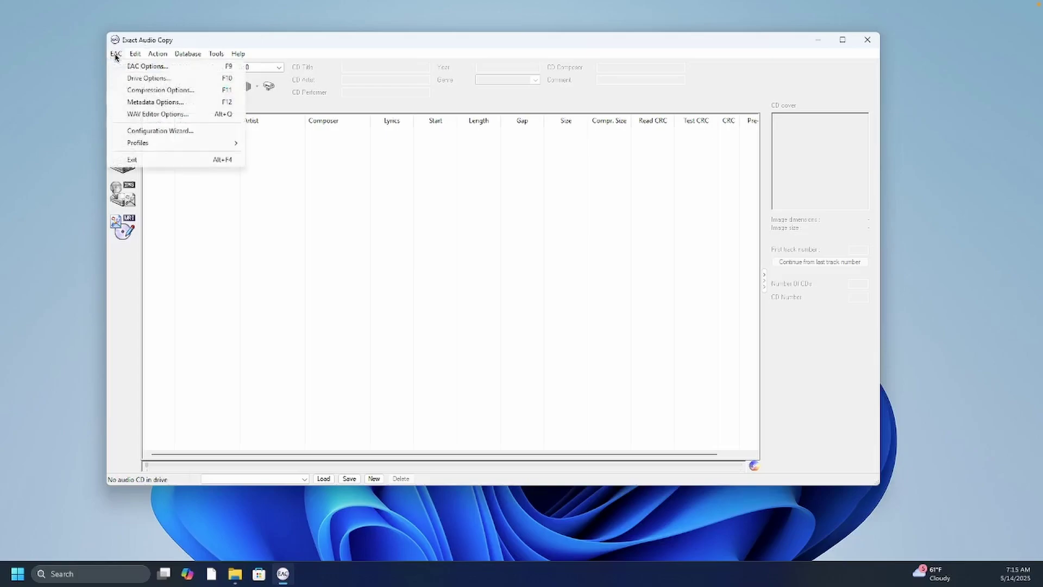
{"action": "left_click", "coordinate": [116, 53]}
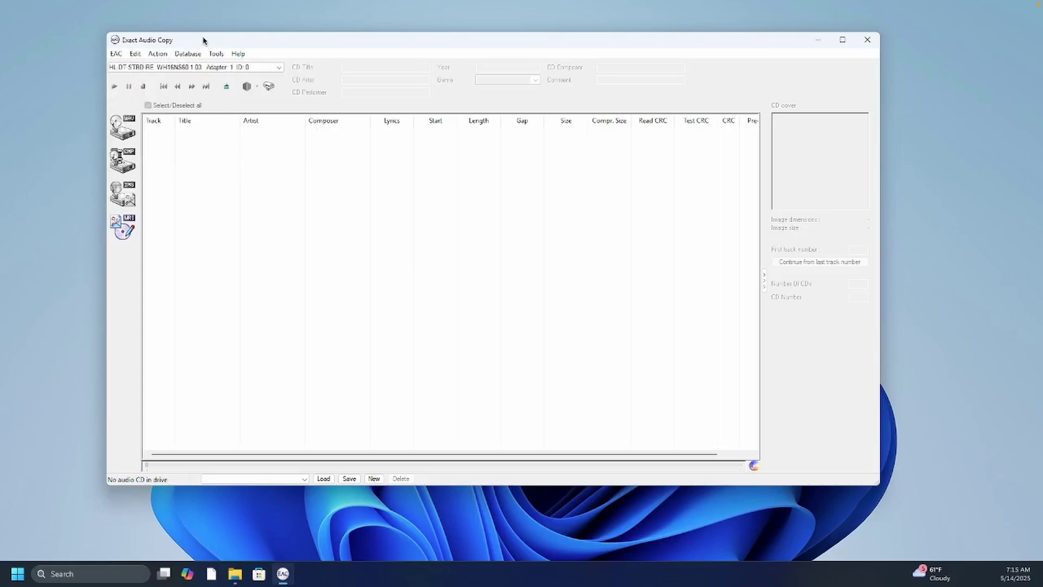